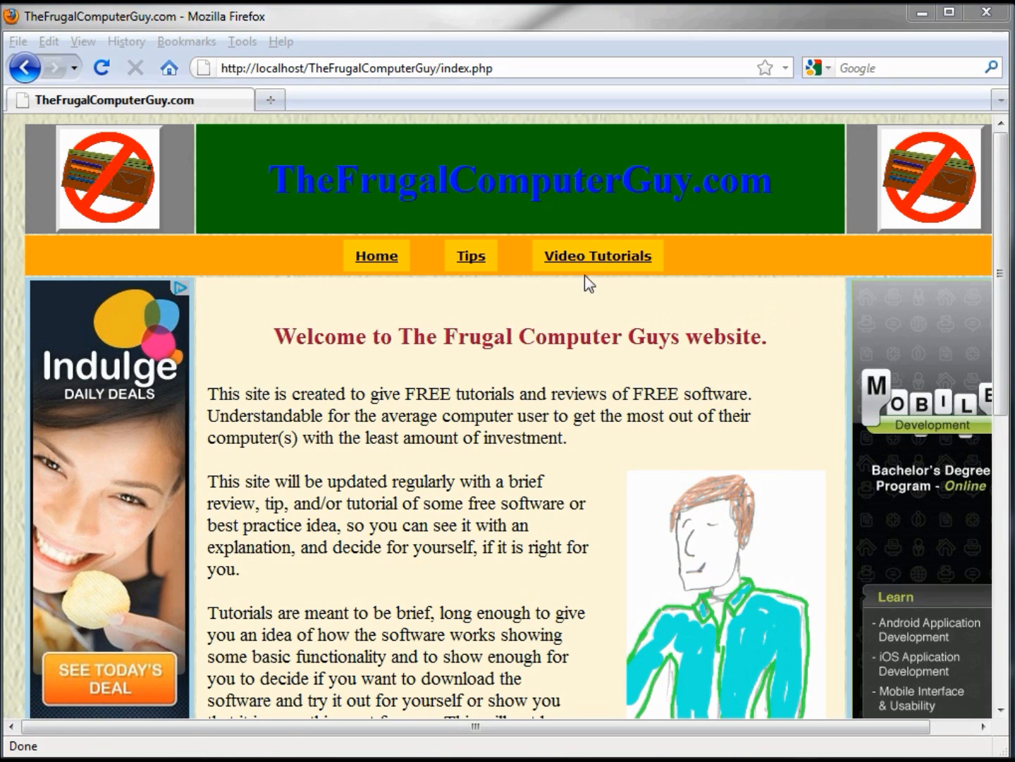
- Open the site's Video Tutorials page and go to its Office: Spreadsheet section
{"action": "left_click", "coordinate": [598, 260]}
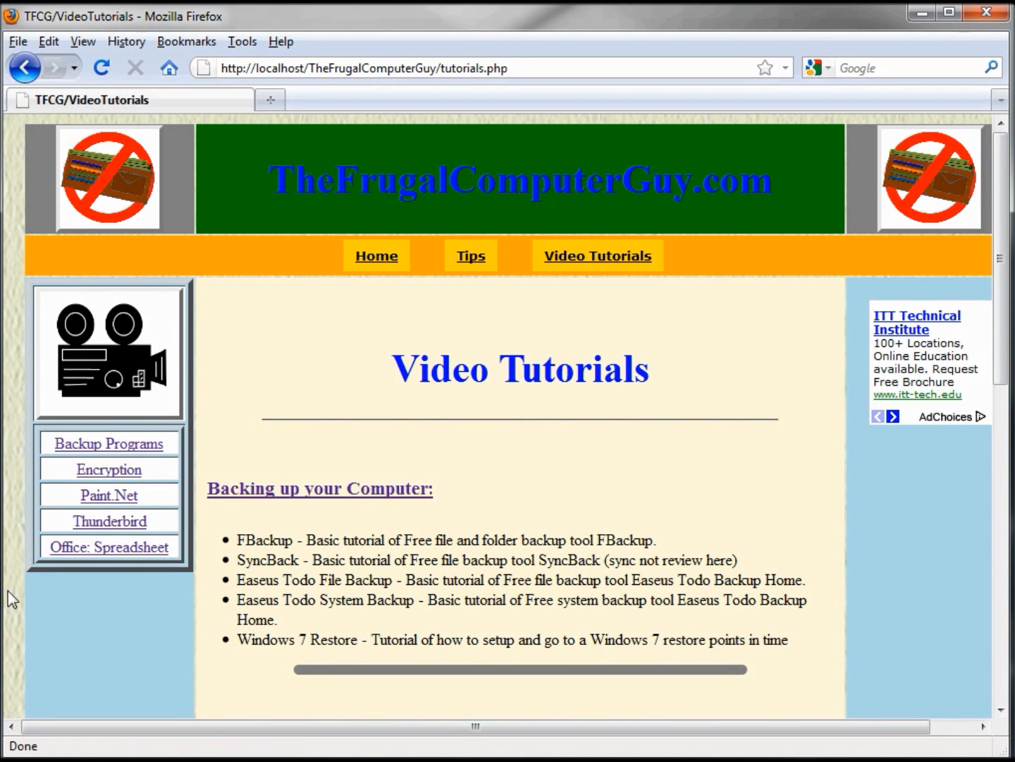
{"action": "left_click", "coordinate": [113, 547]}
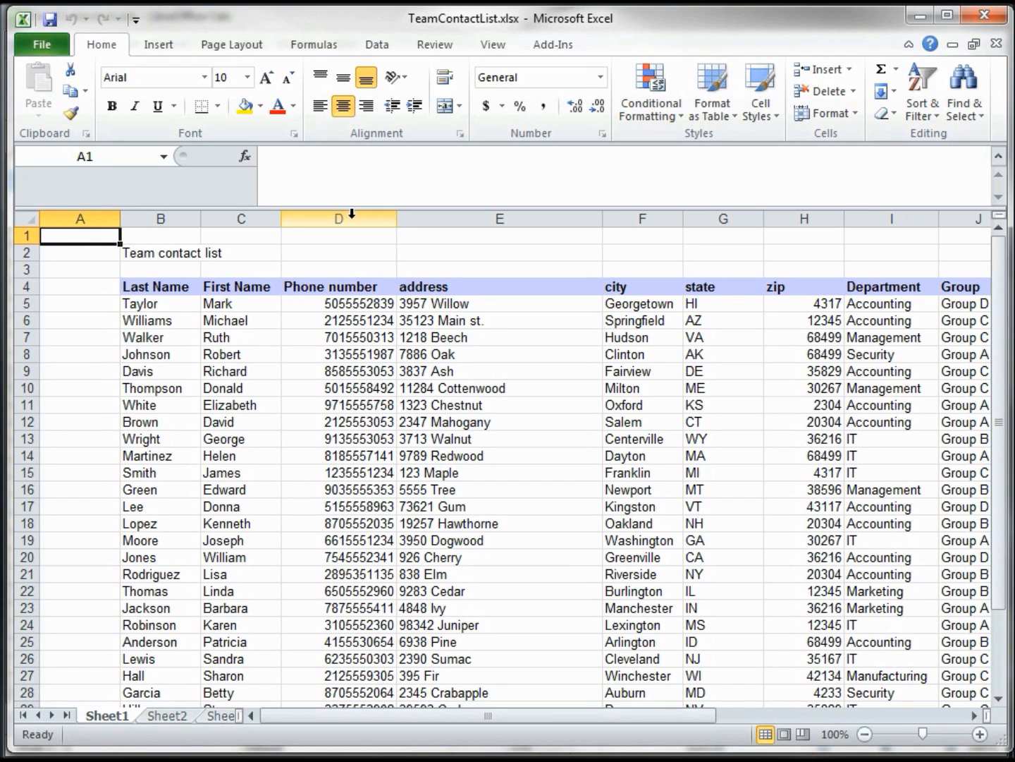
- Format the Phone number column D in TeamContactList.xlsx with the Special category's Phone Number type
{"action": "left_click", "coordinate": [352, 220]}
{"action": "right_click", "coordinate": [351, 225]}
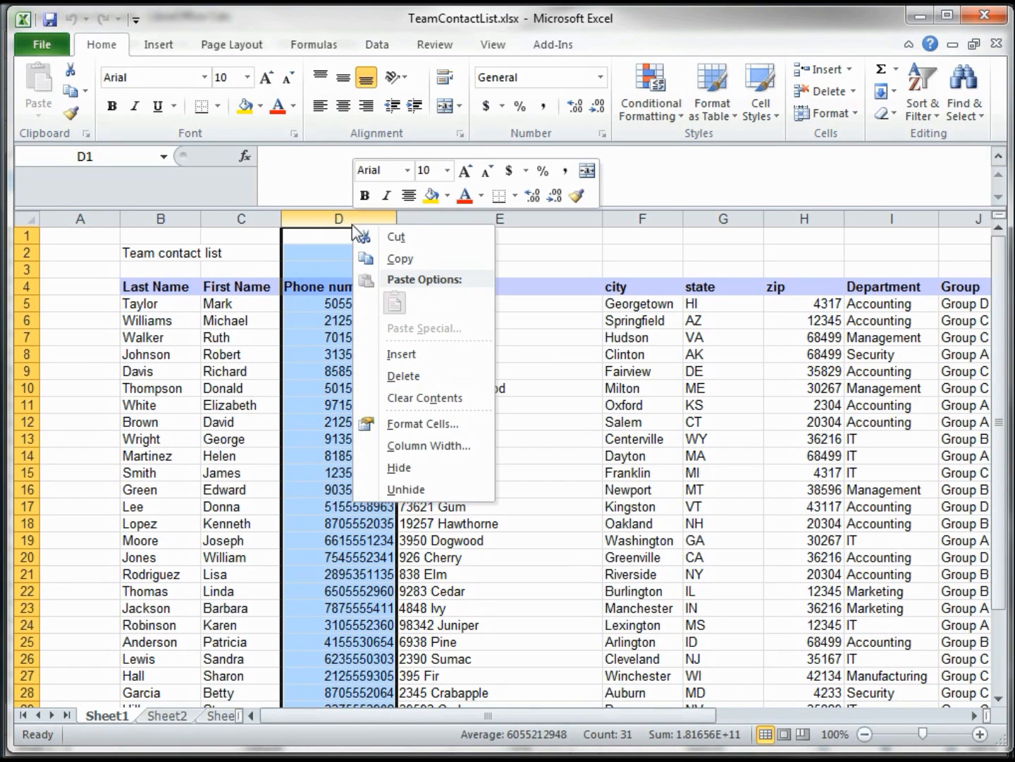
{"action": "left_click", "coordinate": [424, 423]}
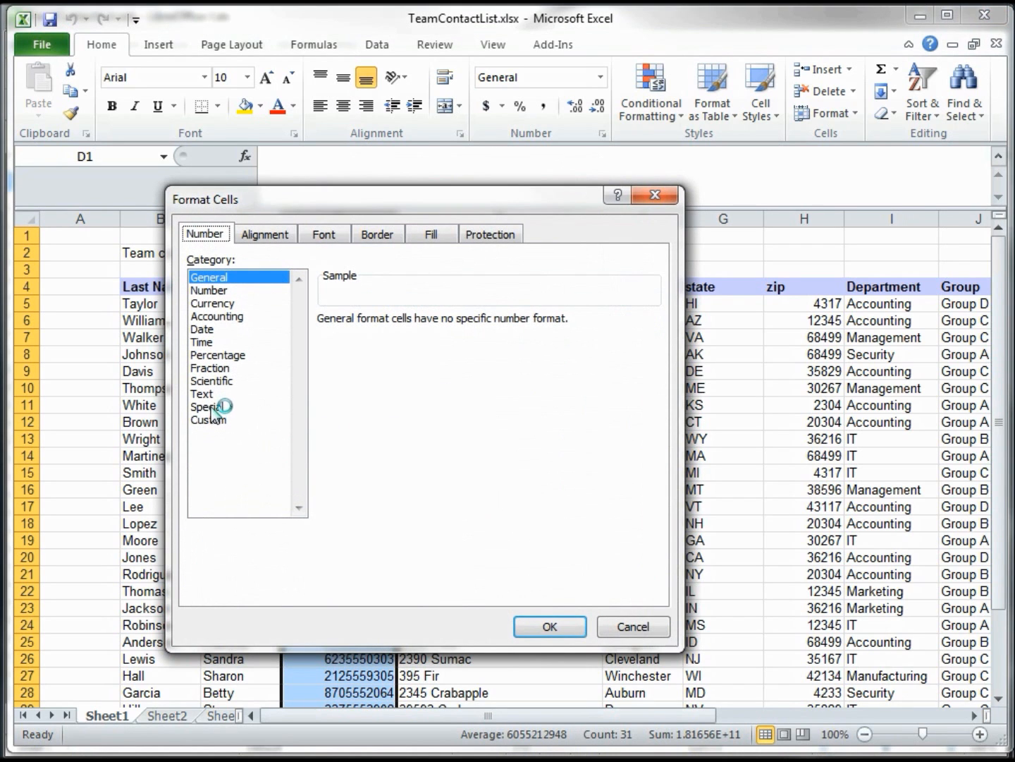
{"action": "left_click", "coordinate": [213, 407]}
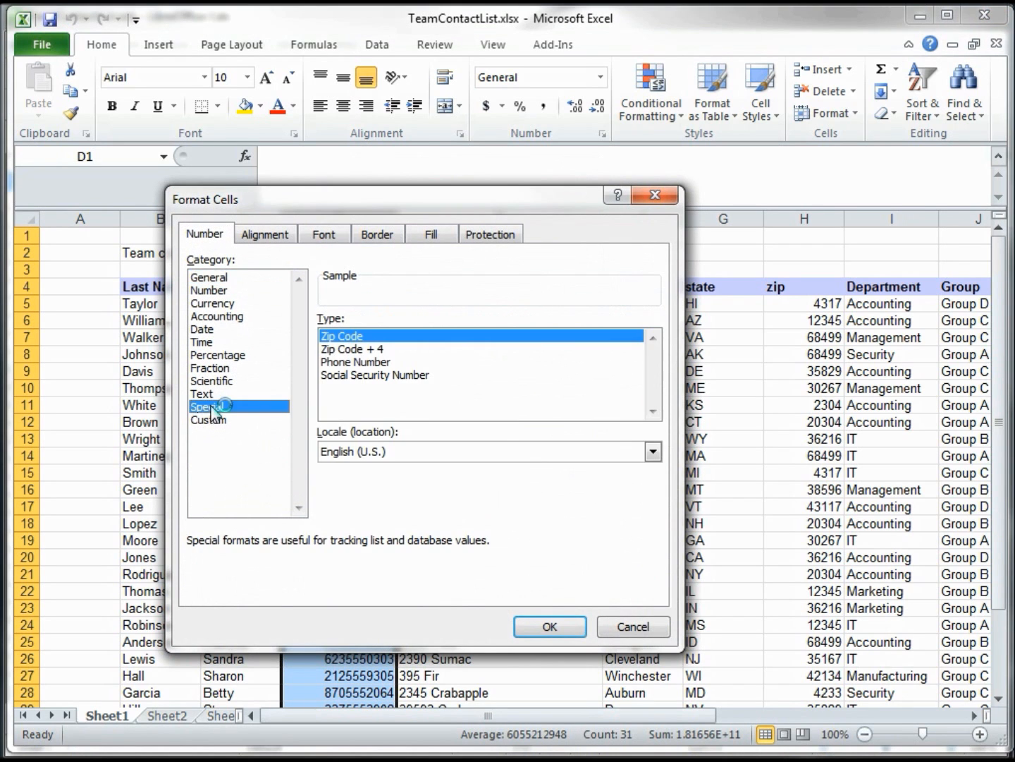
{"action": "left_click", "coordinate": [384, 362]}
{"action": "left_click", "coordinate": [557, 625]}
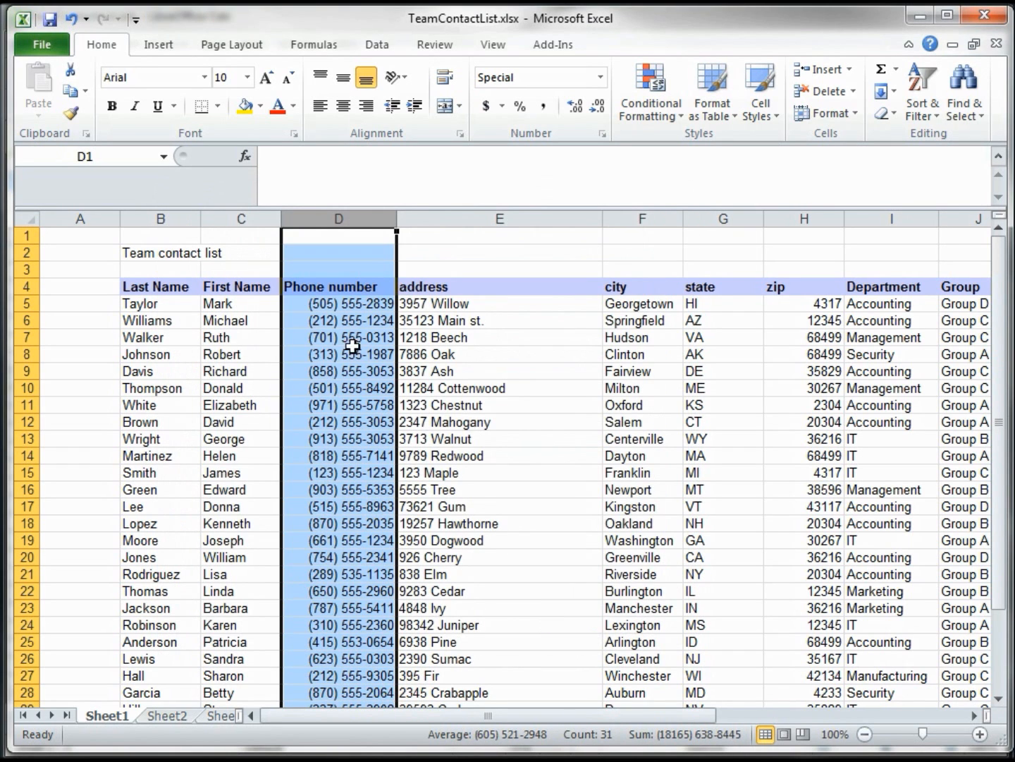
- Format the zip column H with the Special category's Zip Code type and deselect the column
{"action": "left_click", "coordinate": [810, 229]}
{"action": "left_click", "coordinate": [809, 219]}
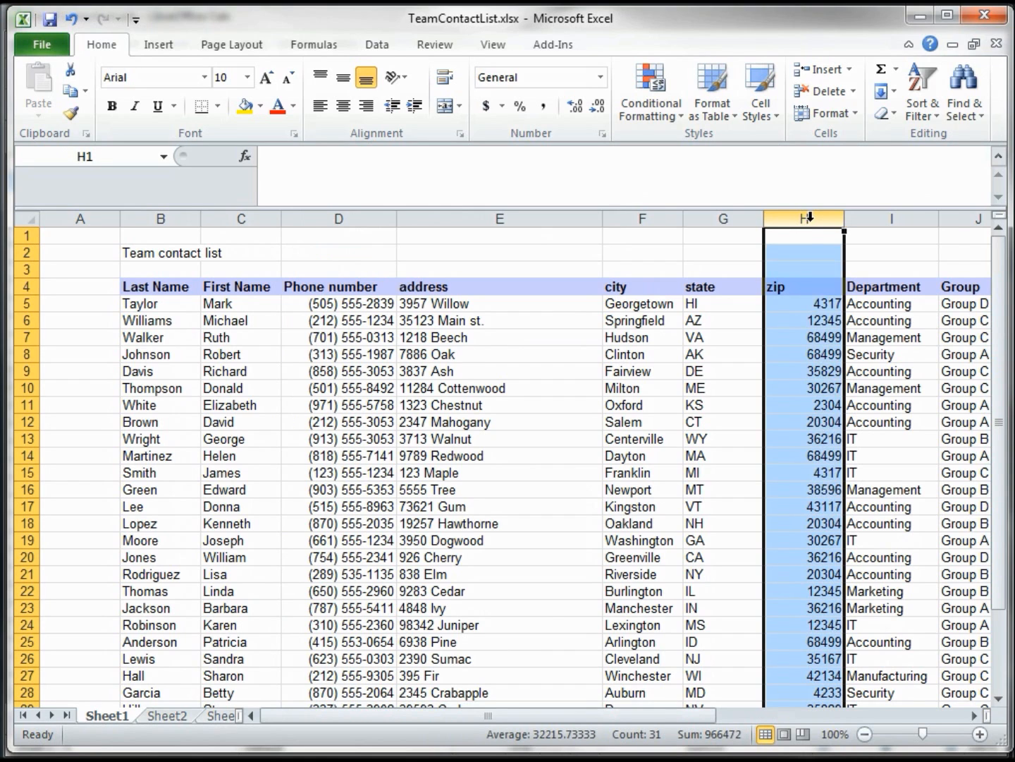
{"action": "right_click", "coordinate": [810, 220]}
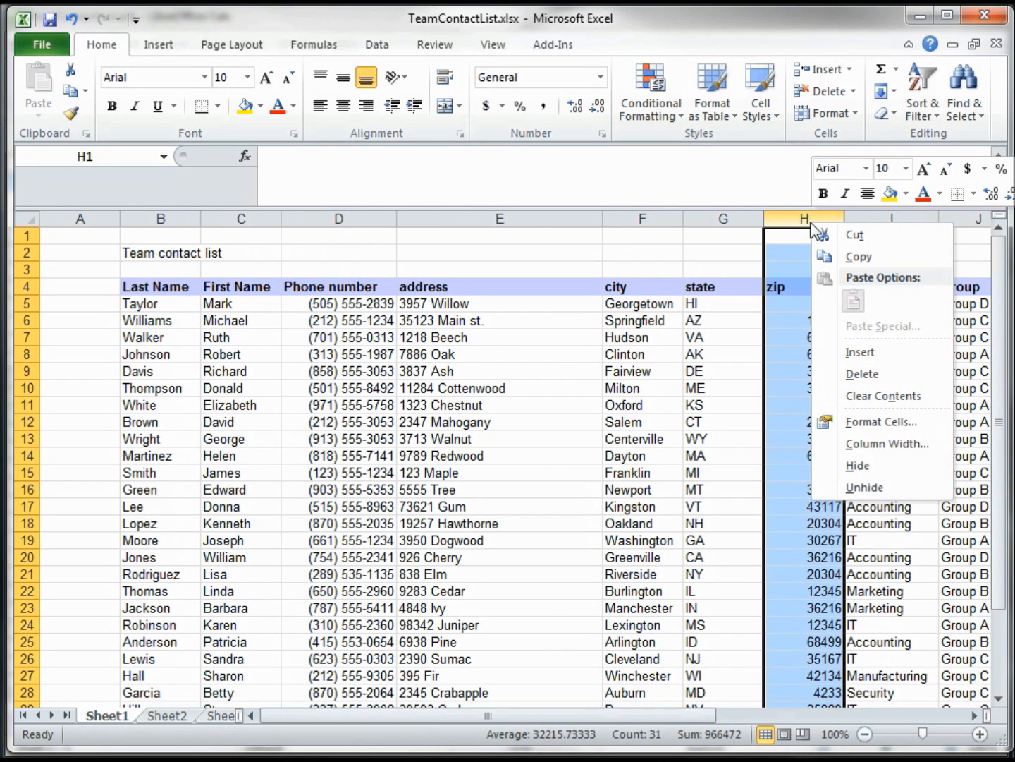
{"action": "left_click", "coordinate": [870, 423]}
{"action": "left_click", "coordinate": [656, 407]}
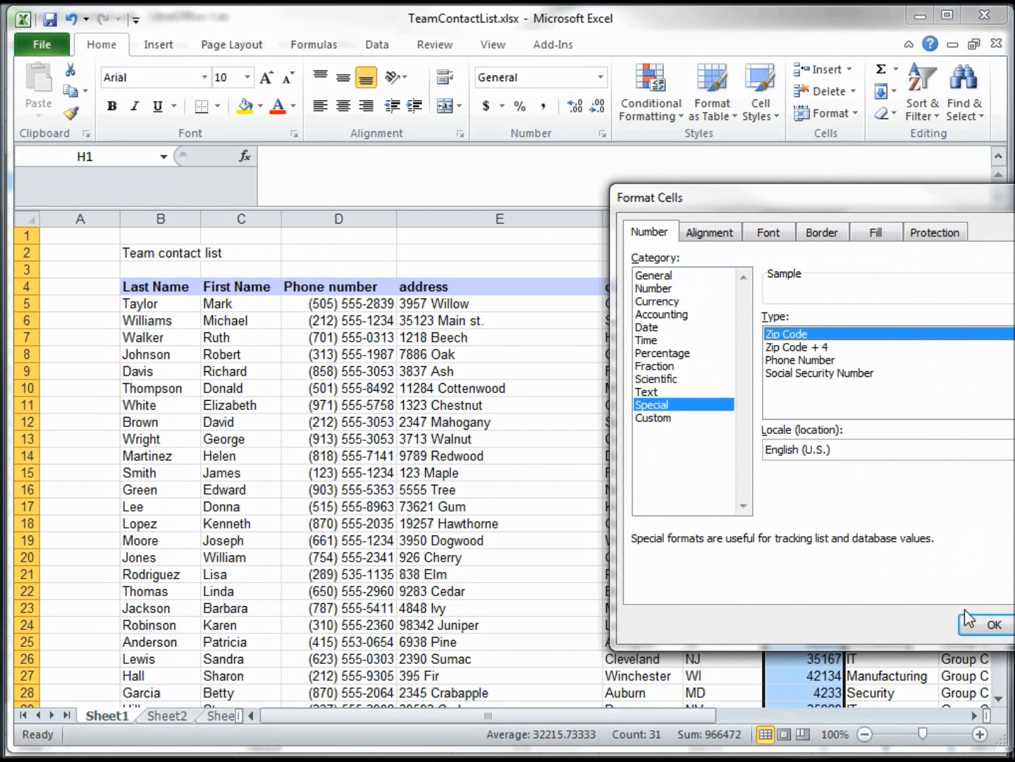
{"action": "left_click", "coordinate": [986, 621]}
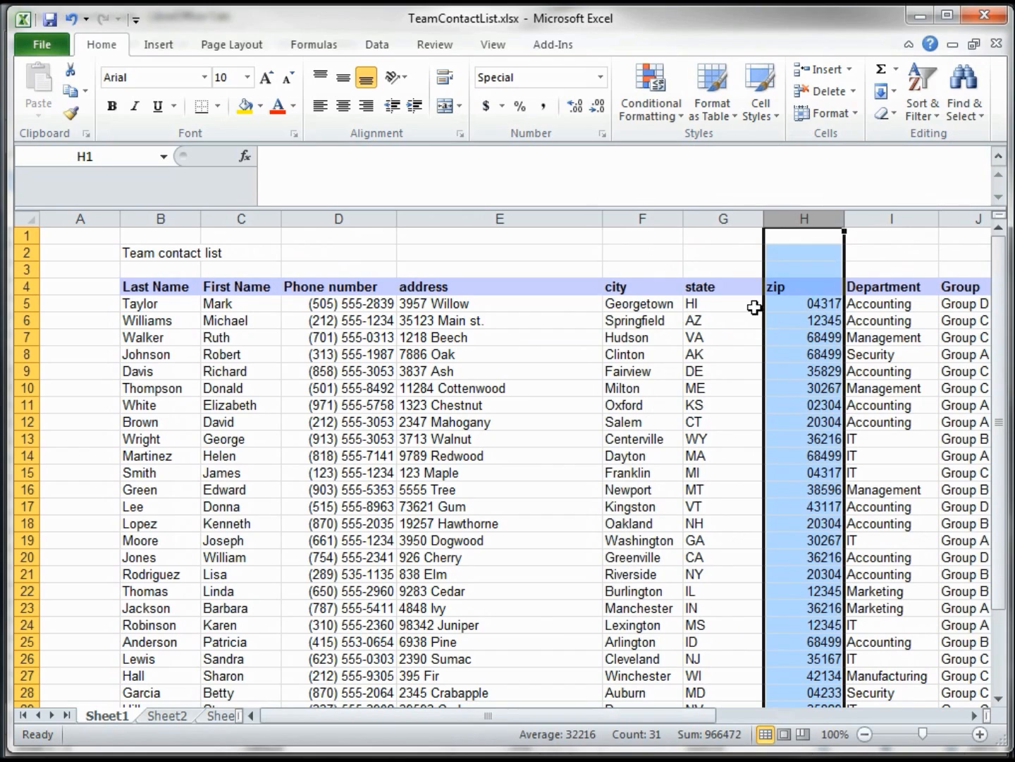
{"action": "left_click", "coordinate": [755, 308]}
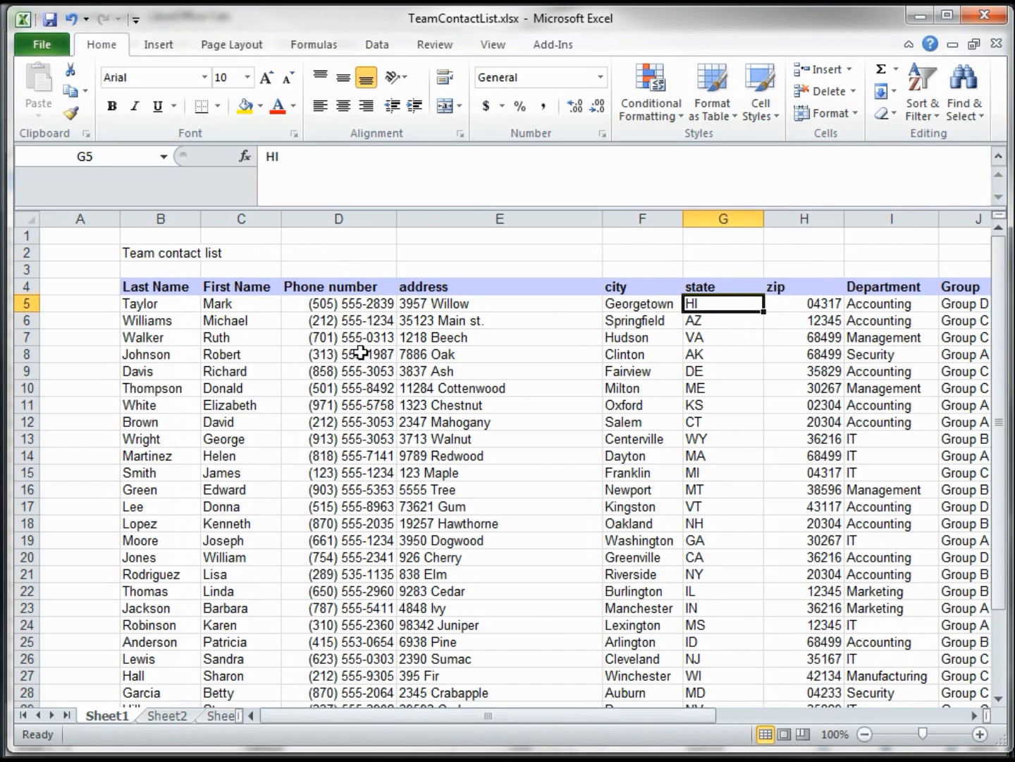
- Switch to LibreOffice Calc and enter the user-defined format code (###) ###-#### for the Phone number column D
{"action": "left_click", "coordinate": [916, 15]}
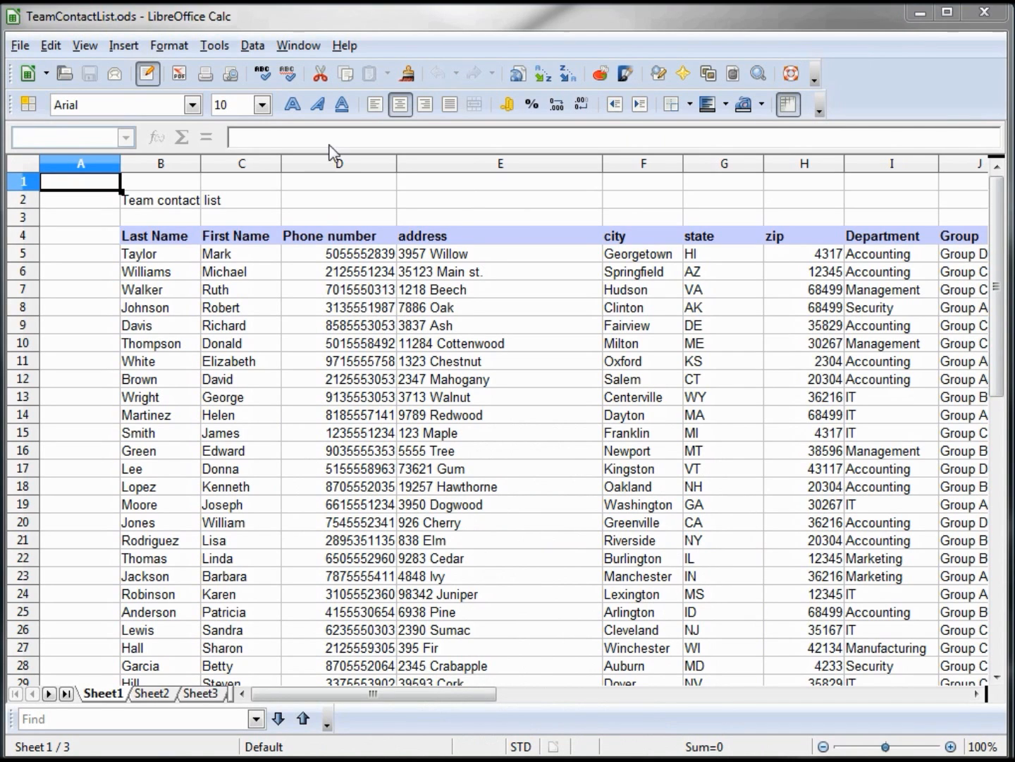
{"action": "left_click", "coordinate": [341, 168]}
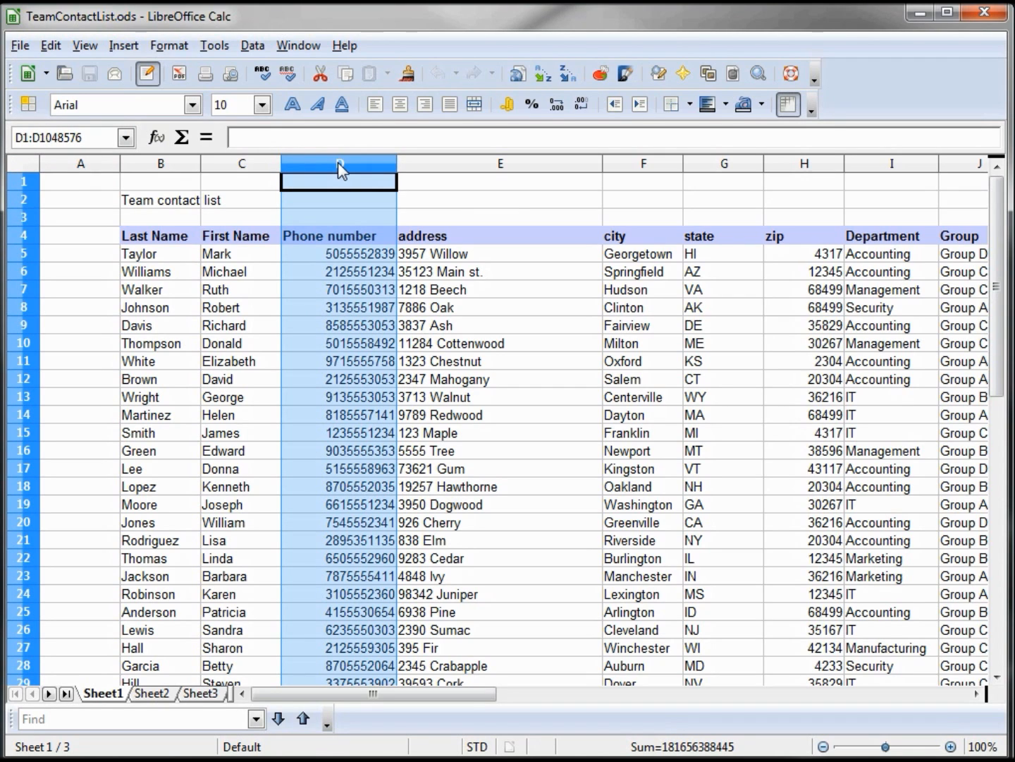
{"action": "right_click", "coordinate": [338, 163]}
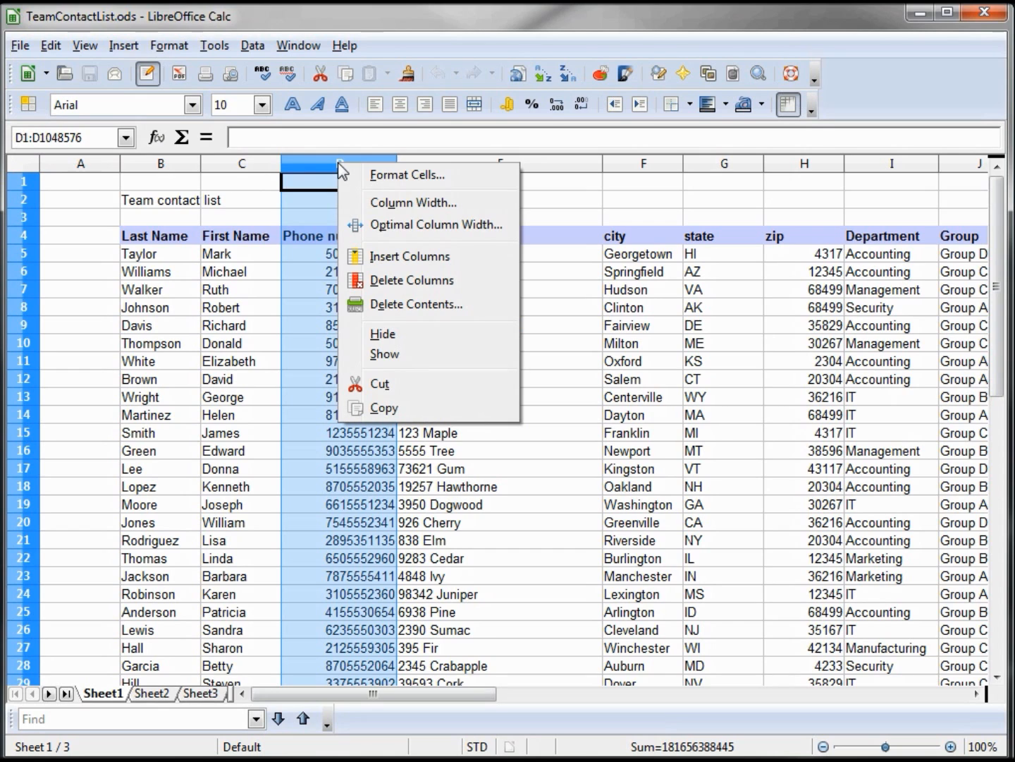
{"action": "left_click", "coordinate": [394, 175]}
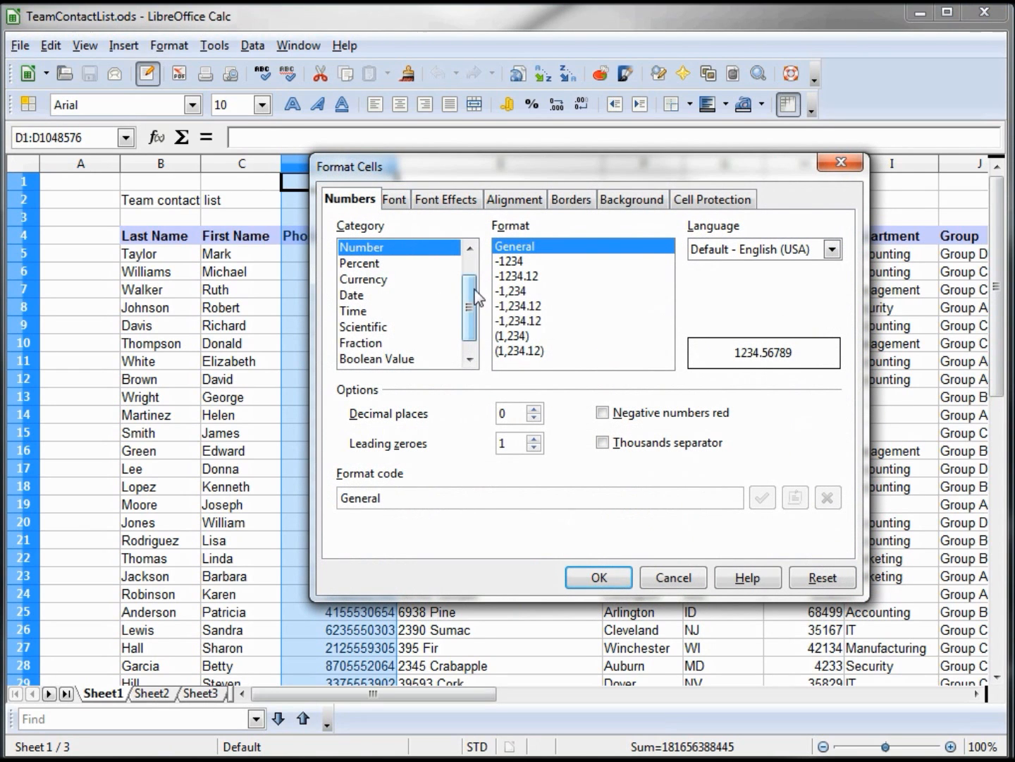
{"action": "left_click_drag", "start_coordinate": [473, 289], "coordinate": [451, 274]}
{"action": "left_click", "coordinate": [379, 264]}
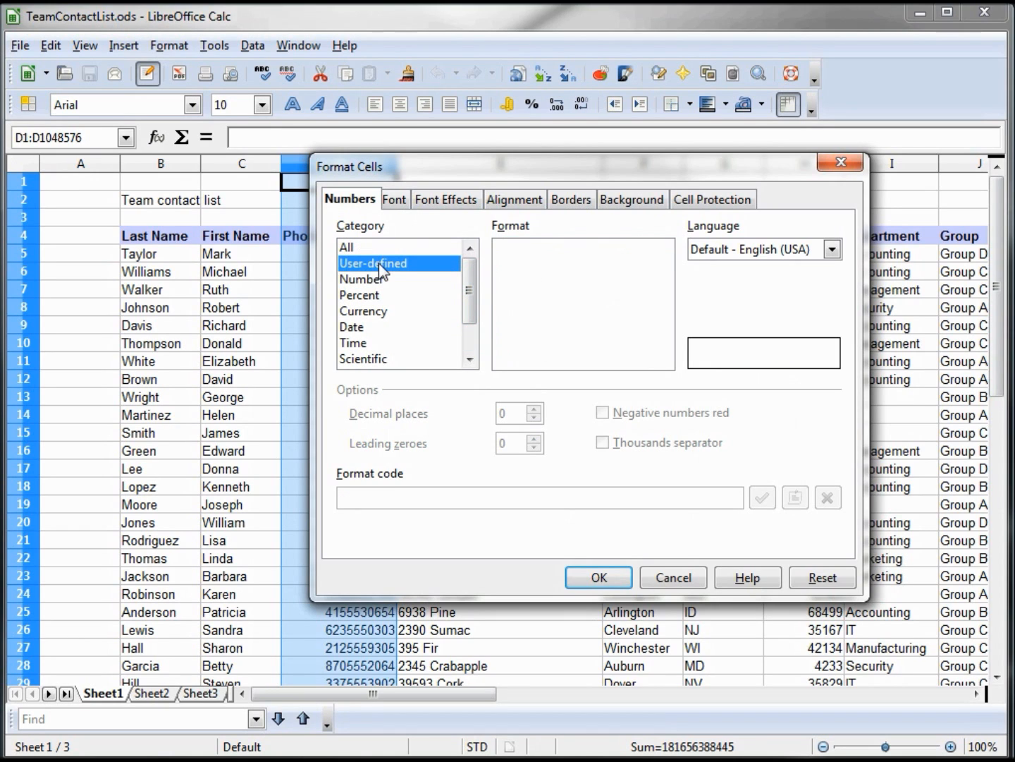
{"action": "left_click", "coordinate": [368, 502]}
{"action": "type", "text": "("}
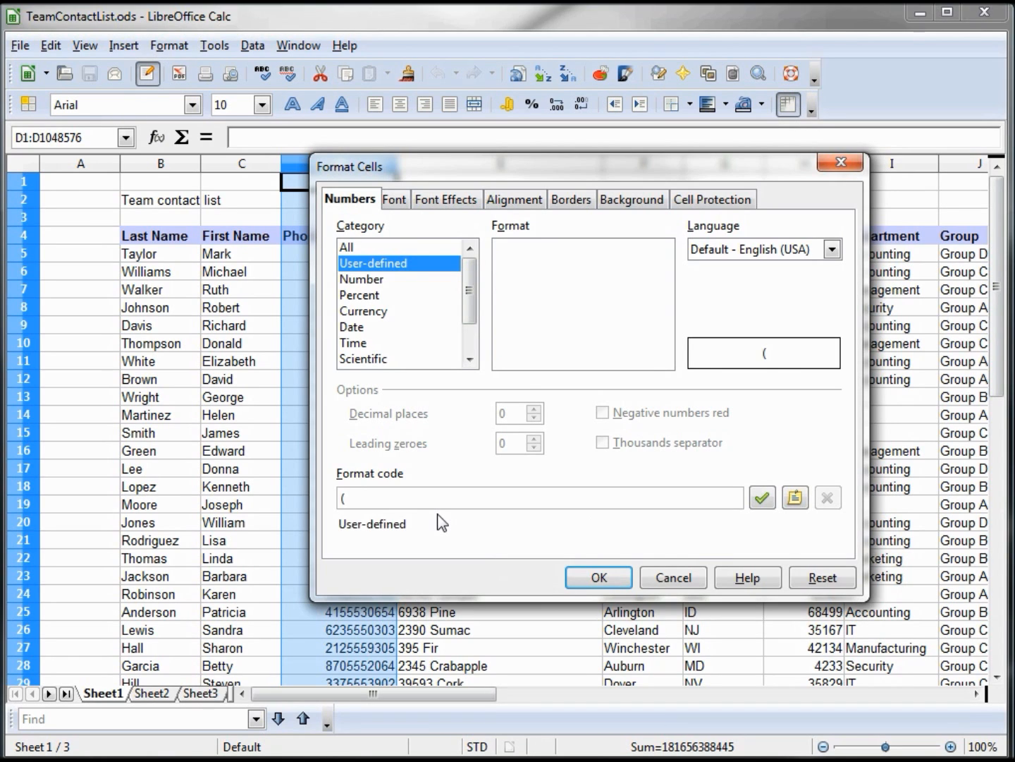
{"action": "type", "text": "###) ###"}
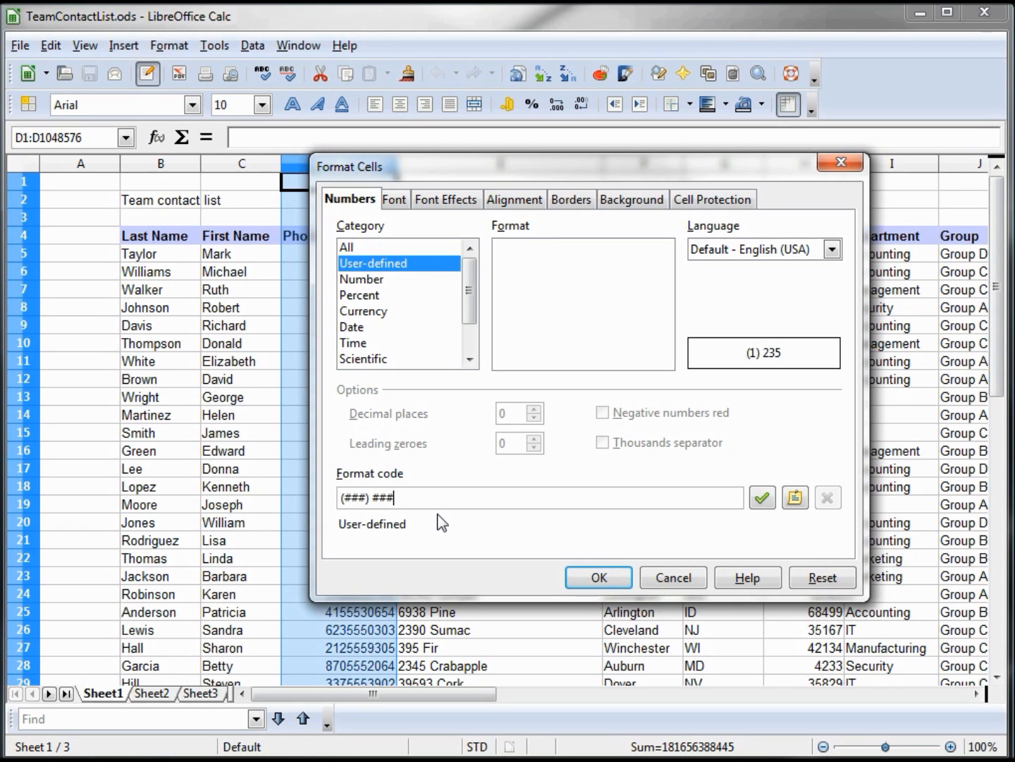
{"action": "type", "text": "-####"}
- Set the custom format's comment to "U.S. Phone number" and apply the format to the column
{"action": "left_click", "coordinate": [797, 499]}
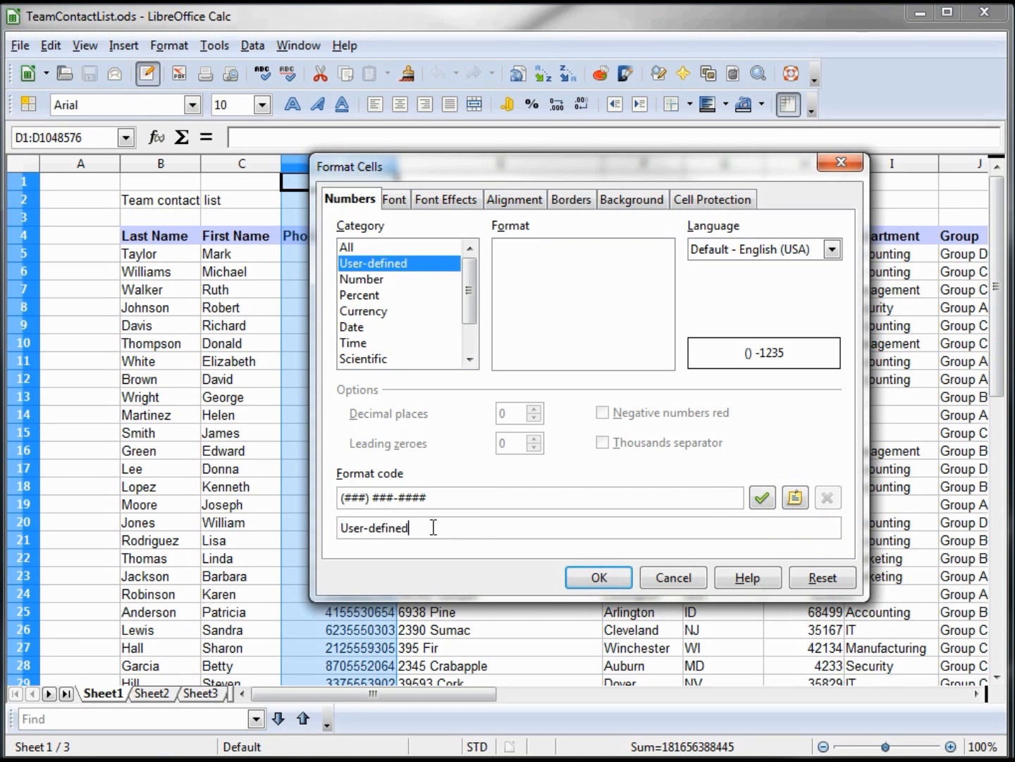
{"action": "left_click_drag", "start_coordinate": [432, 528], "coordinate": [317, 529]}
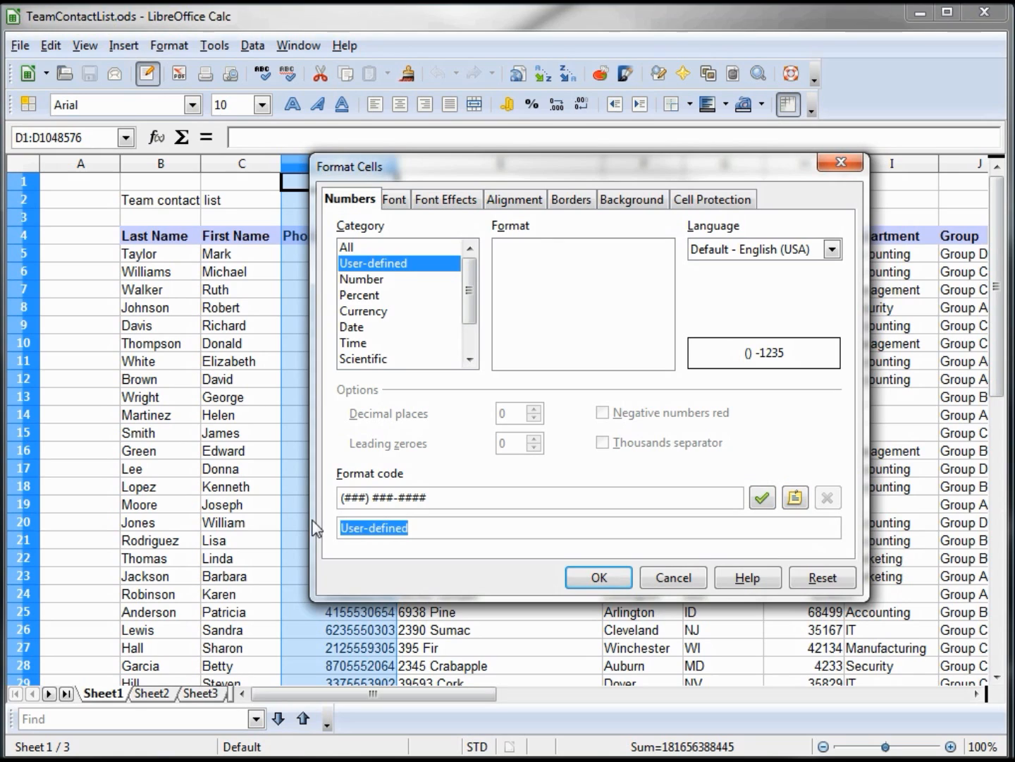
{"action": "type", "text": "U.S. Phone number"}
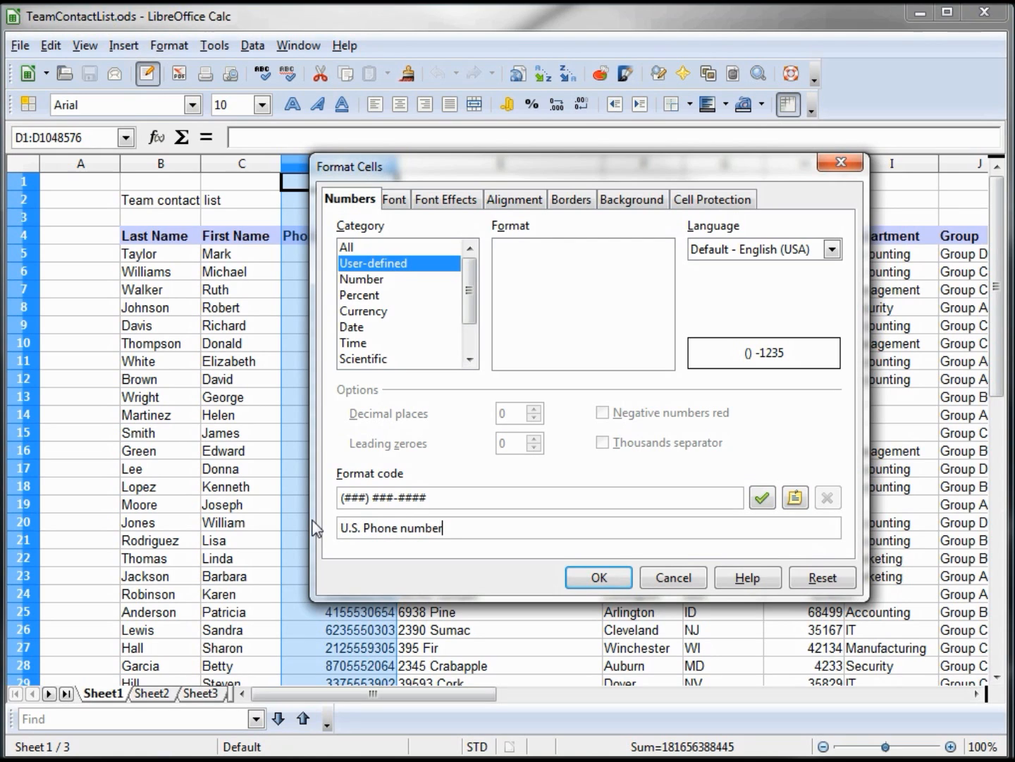
{"action": "left_click", "coordinate": [594, 580]}
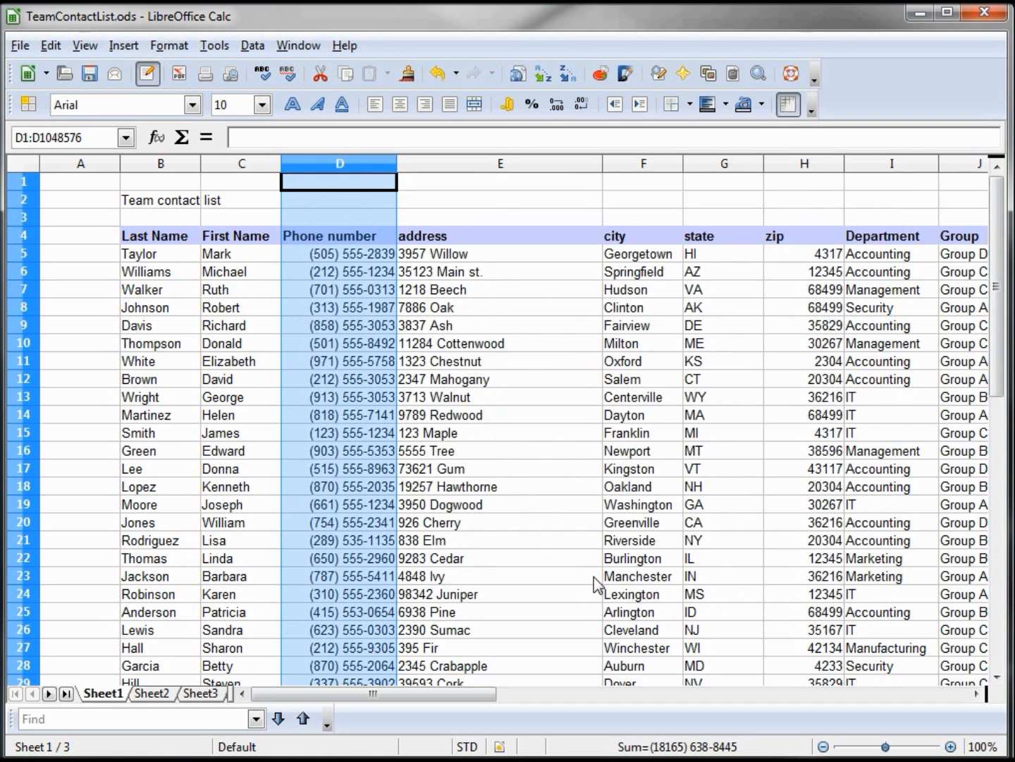
{"action": "left_click", "coordinate": [319, 277]}
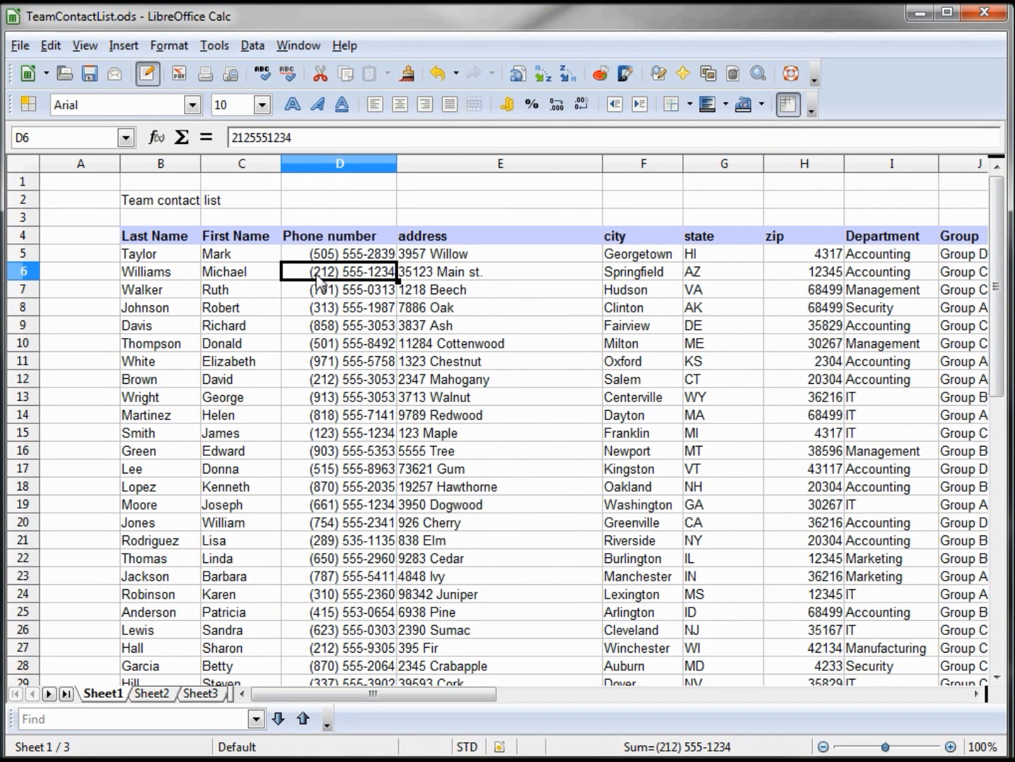
- Set the number format of the zip column H to 5 leading zeroes
{"action": "left_click", "coordinate": [801, 161]}
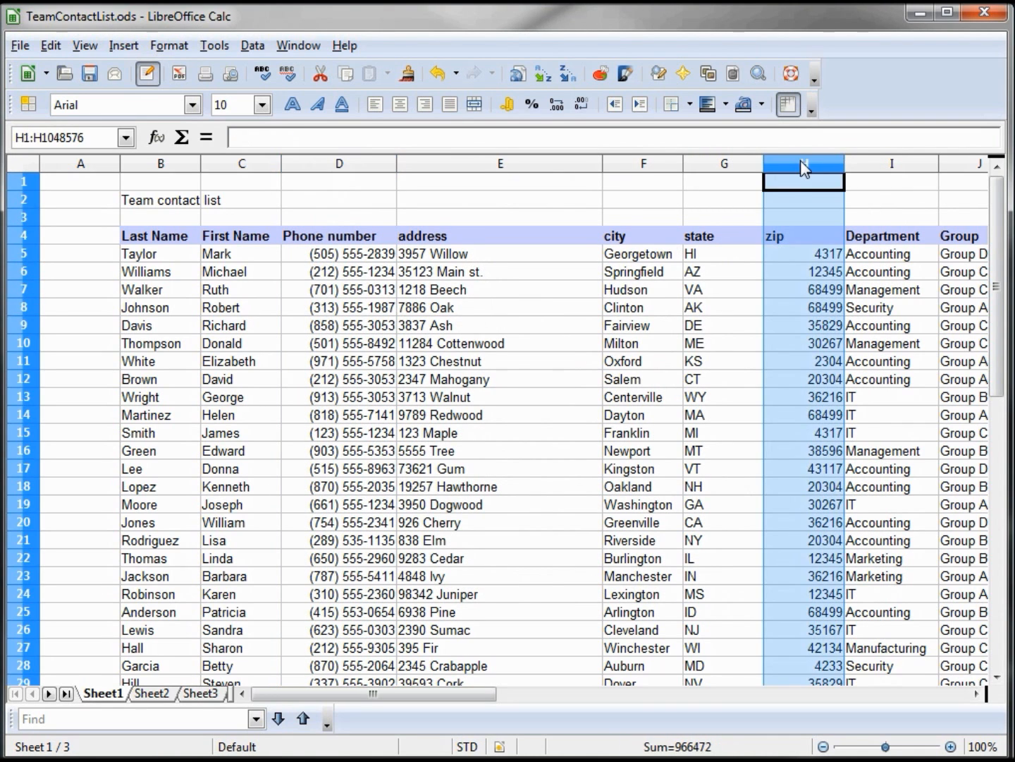
{"action": "right_click", "coordinate": [800, 162]}
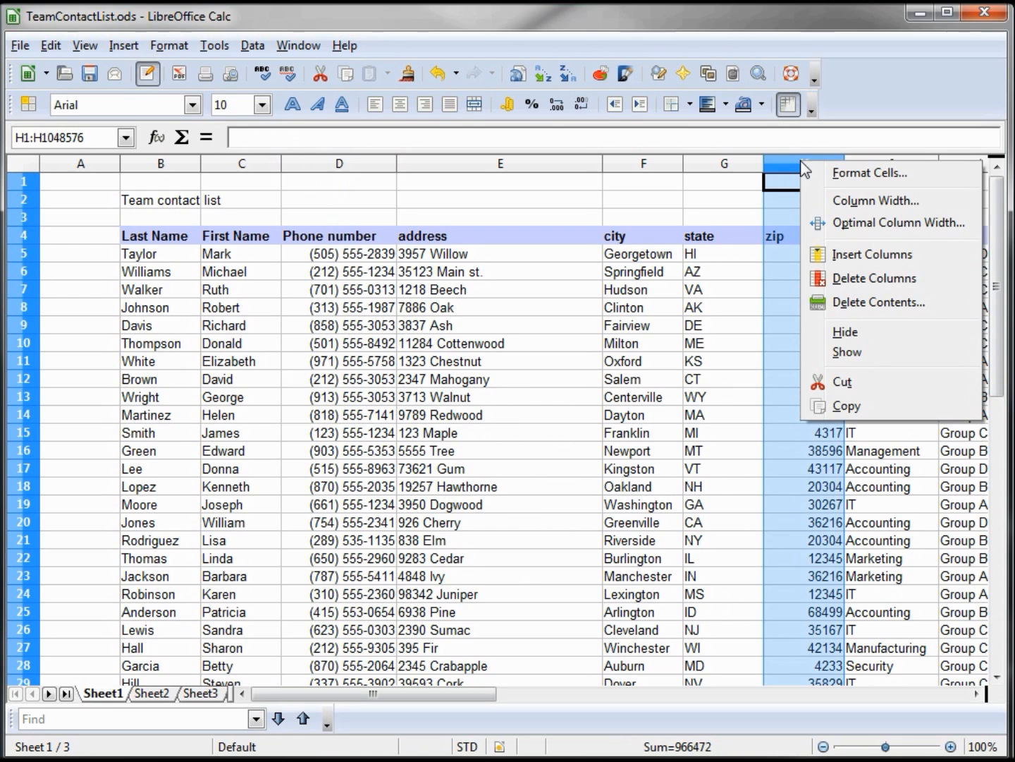
{"action": "left_click", "coordinate": [848, 177]}
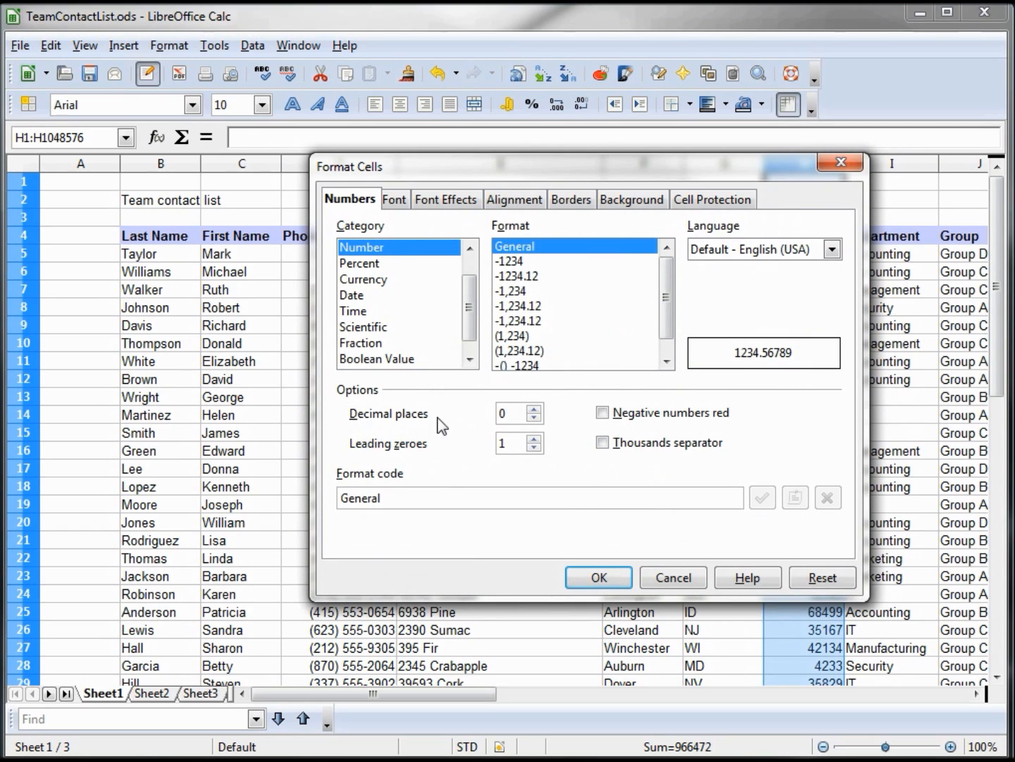
{"action": "left_click", "coordinate": [535, 439]}
{"action": "left_click", "coordinate": [535, 439]}
{"action": "left_click", "coordinate": [535, 439]}
{"action": "left_click", "coordinate": [534, 439]}
- Set the five-digit format's comment to "US Zip" and apply the format to the zip column
{"action": "left_click", "coordinate": [793, 503]}
{"action": "left_click_drag", "start_coordinate": [453, 531], "coordinate": [319, 528]}
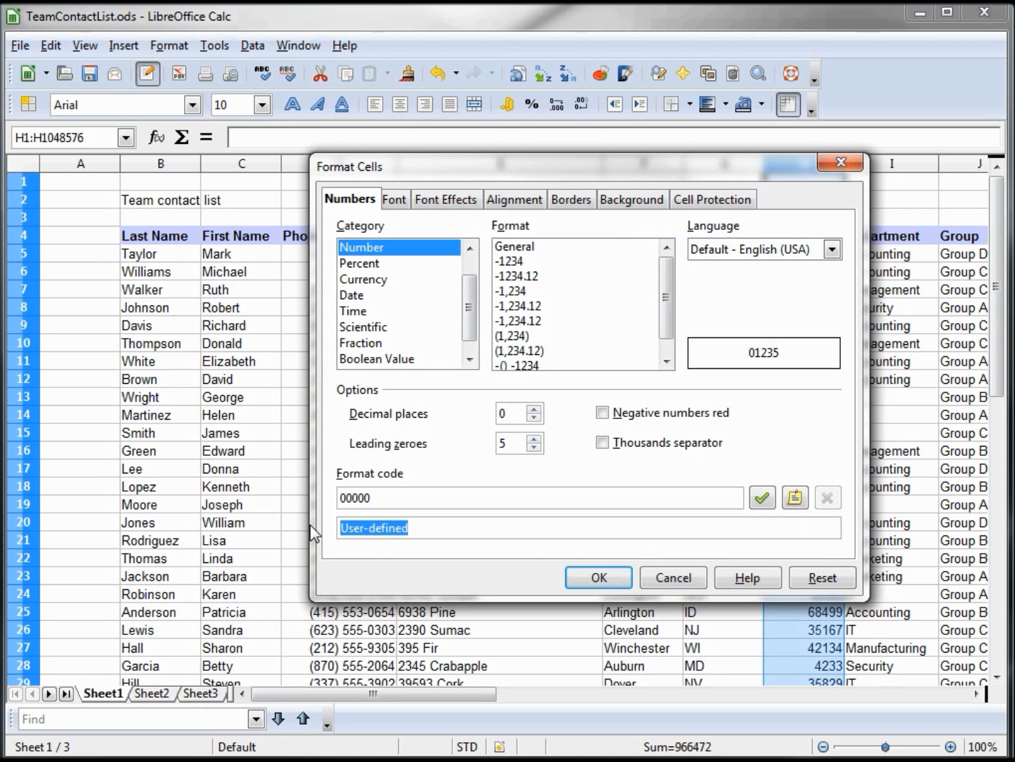
{"action": "type", "text": "US Zip"}
{"action": "left_click", "coordinate": [601, 578]}
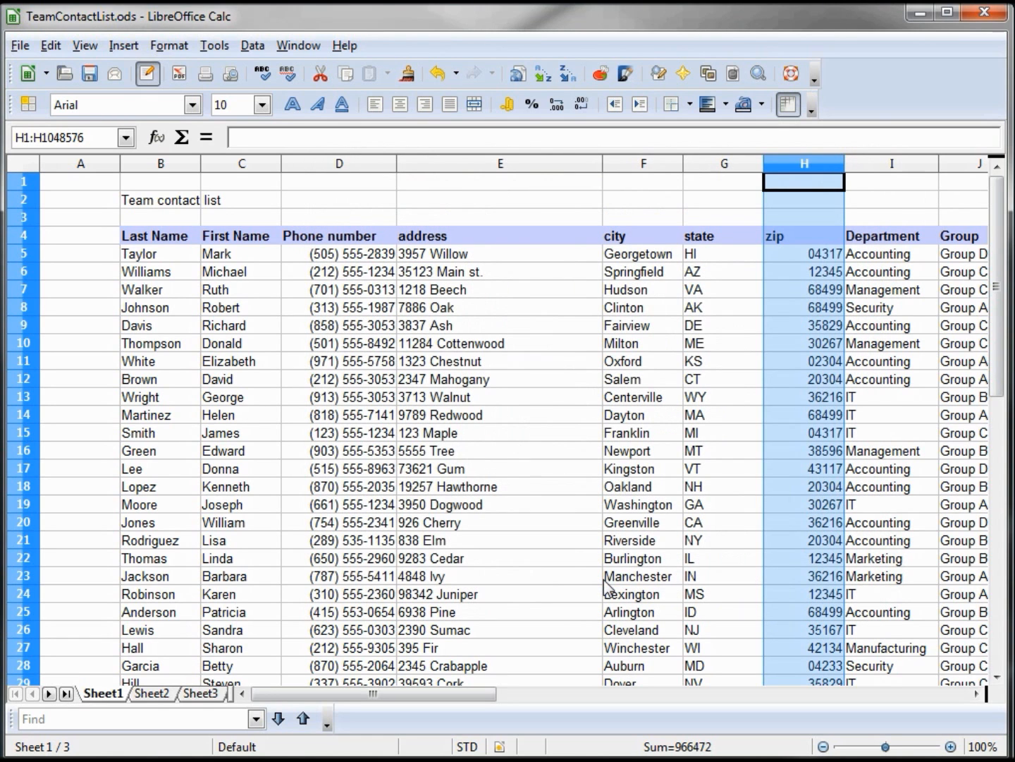
- Test the zip format by entering 0 in cell H5, and undo the entry
{"action": "left_click", "coordinate": [815, 261]}
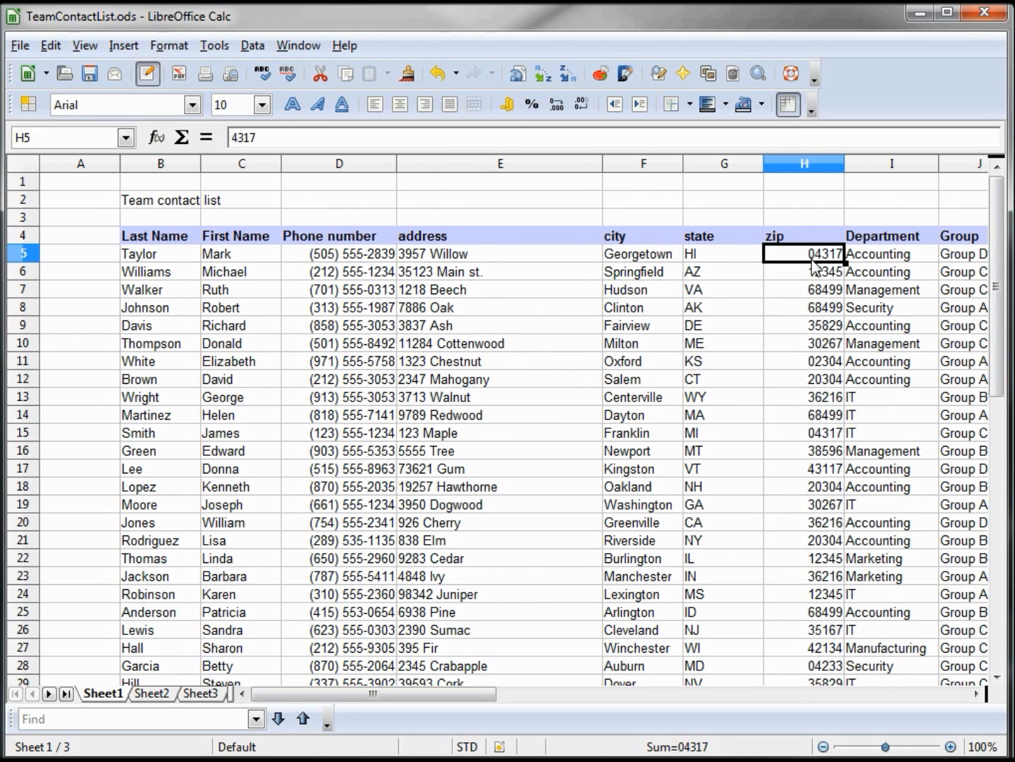
{"action": "type", "text": "0"}
{"action": "key", "text": "Return"}
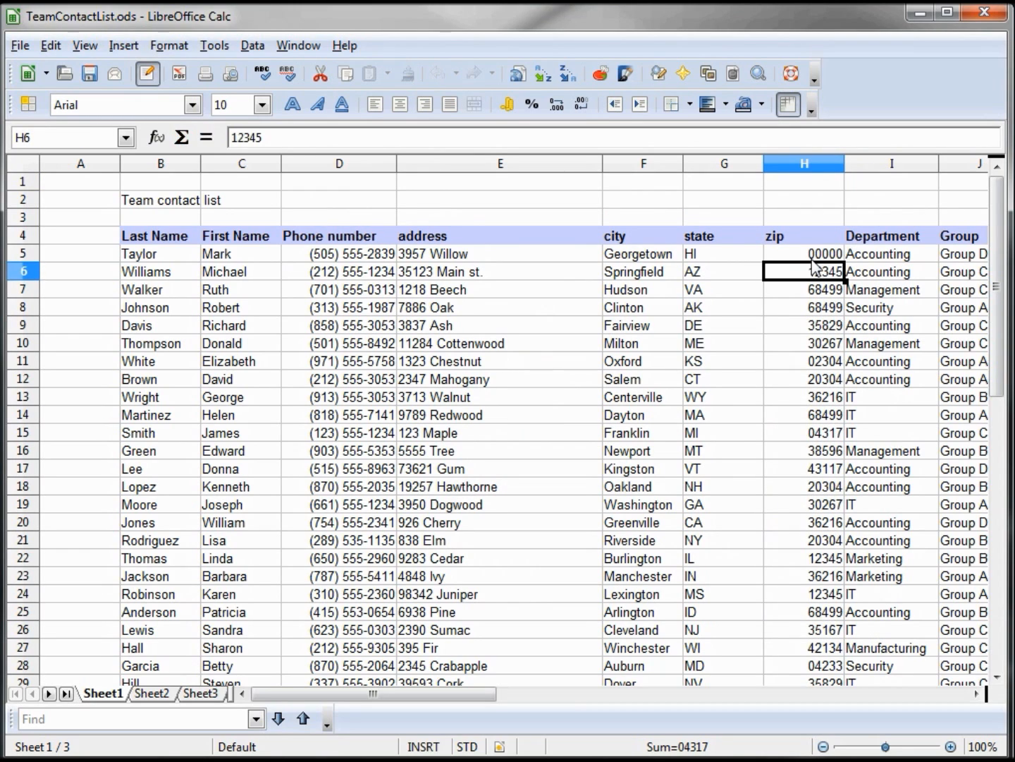
{"action": "left_click", "coordinate": [823, 255]}
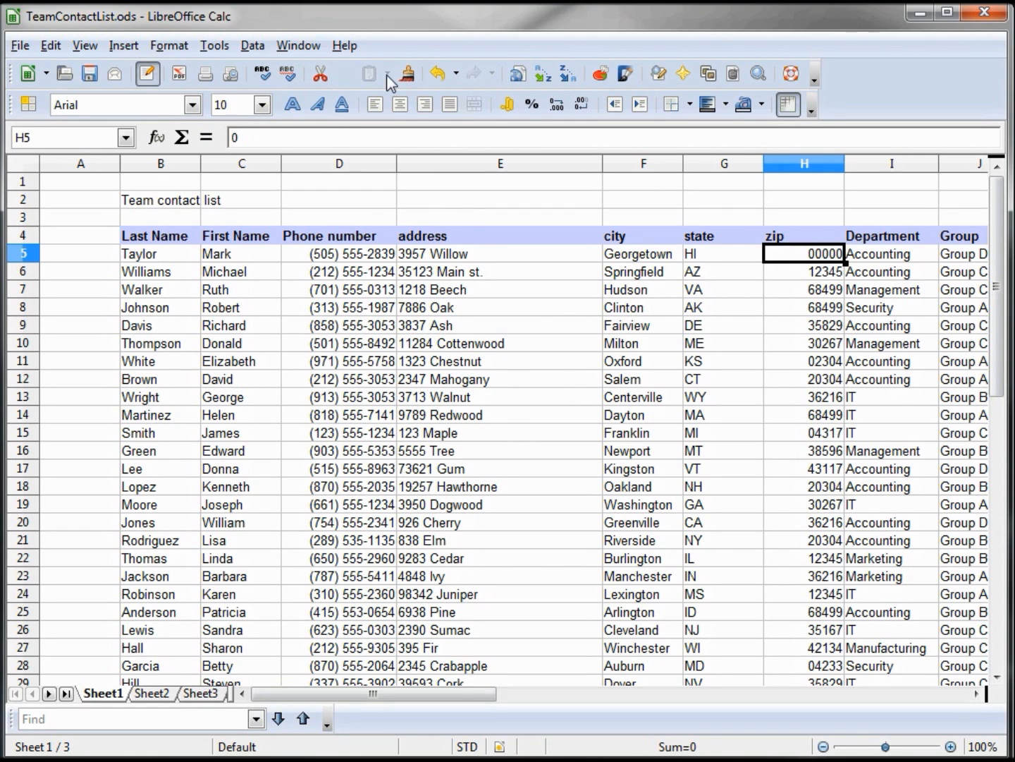
{"action": "left_click", "coordinate": [437, 75]}
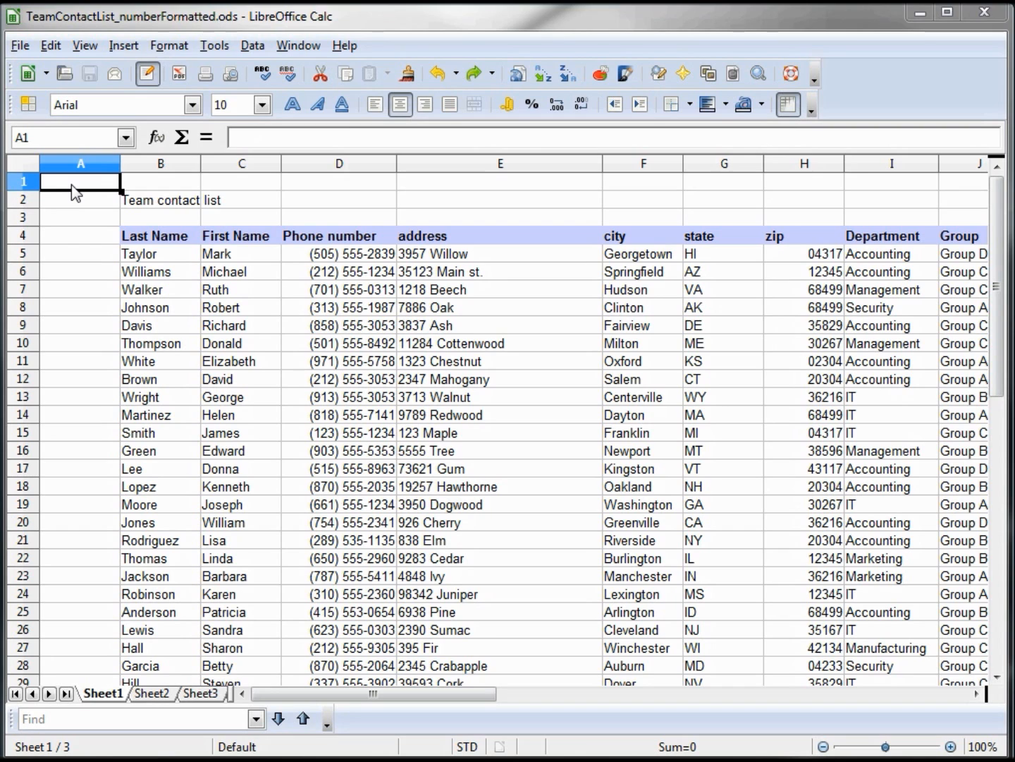
- Jump to the sheet's last column and its last row and column, and return to cell A1
{"action": "key", "text": "ctrl+Right"}
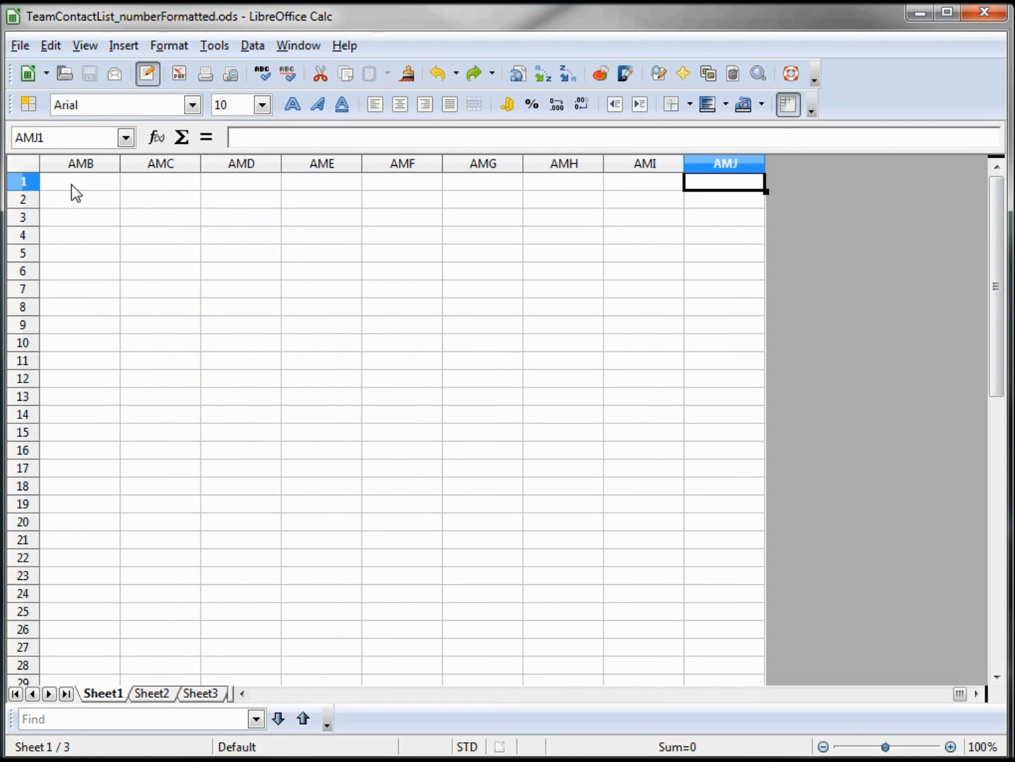
{"action": "key", "text": "ctrl+Left"}
{"action": "key", "text": "ctrl+Down"}
{"action": "key", "text": "ctrl+Right"}
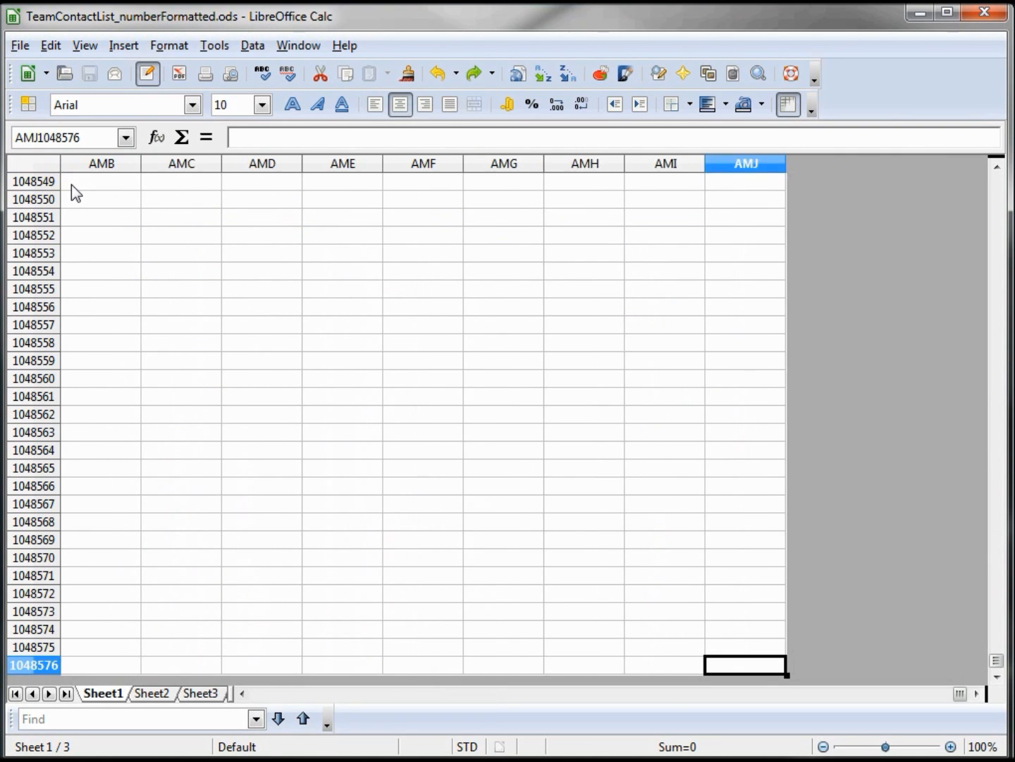
{"action": "key", "text": "ctrl+Up"}
{"action": "key", "text": "ctrl+Left"}
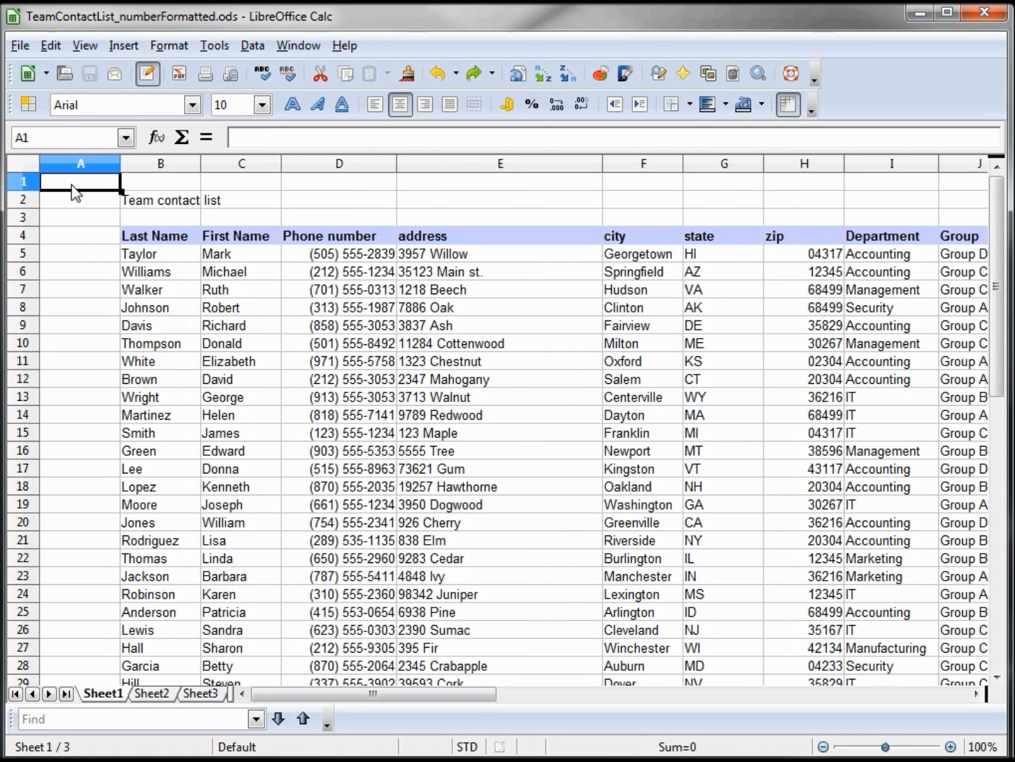
- Go to cell B5, and jump to the bottom of the Last Name column and back to its header in B4
{"action": "key", "text": "Down"}
{"action": "key", "text": "Down"}
{"action": "key", "text": "Down"}
{"action": "key", "text": "Down"}
{"action": "key", "text": "Right"}
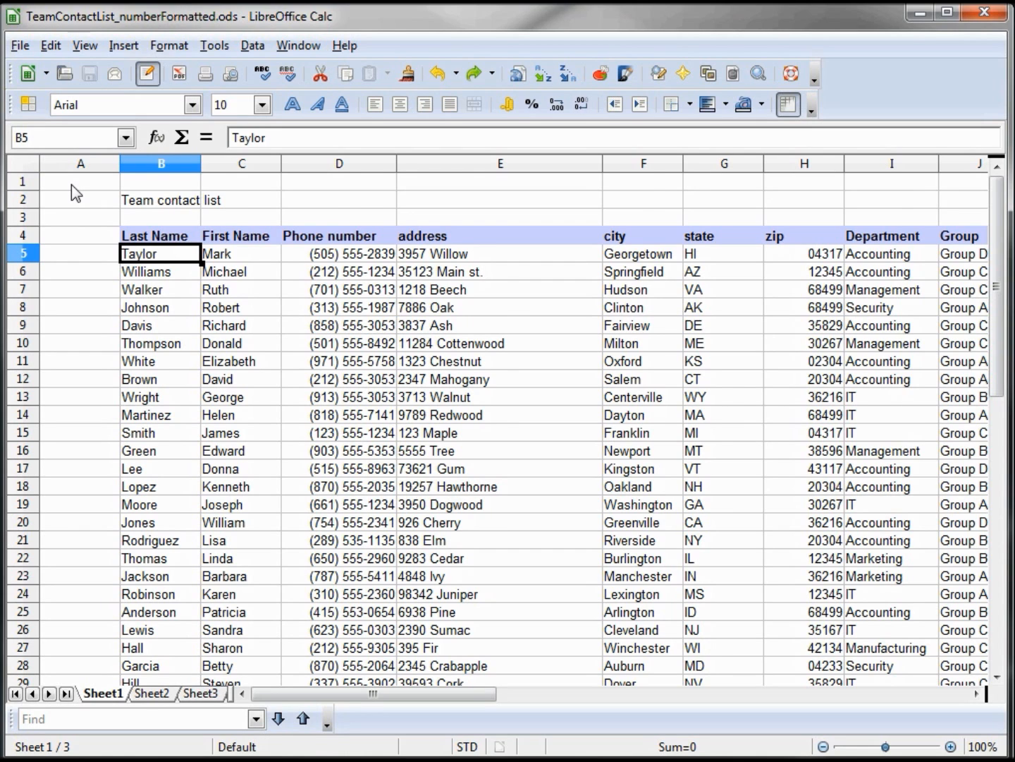
{"action": "key", "text": "ctrl+Down"}
{"action": "key", "text": "ctrl+Up"}
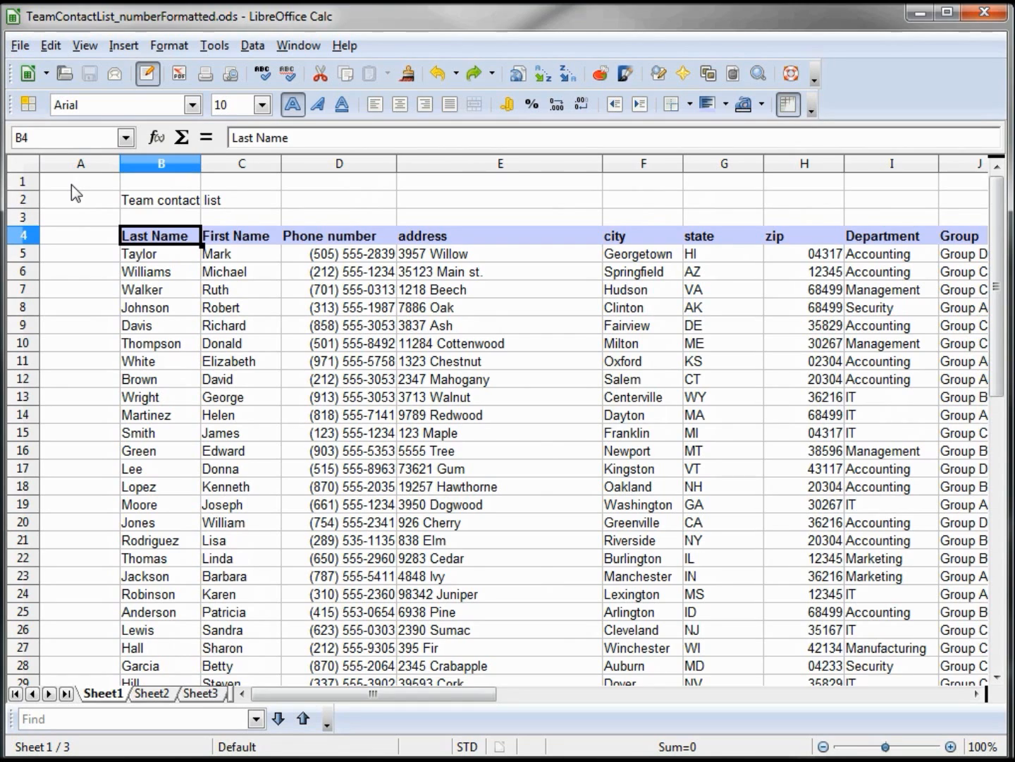
- Jump to the last entry of the Last Name column, on to the sheet's last row, and back to B34
{"action": "key", "text": "ctrl+Down"}
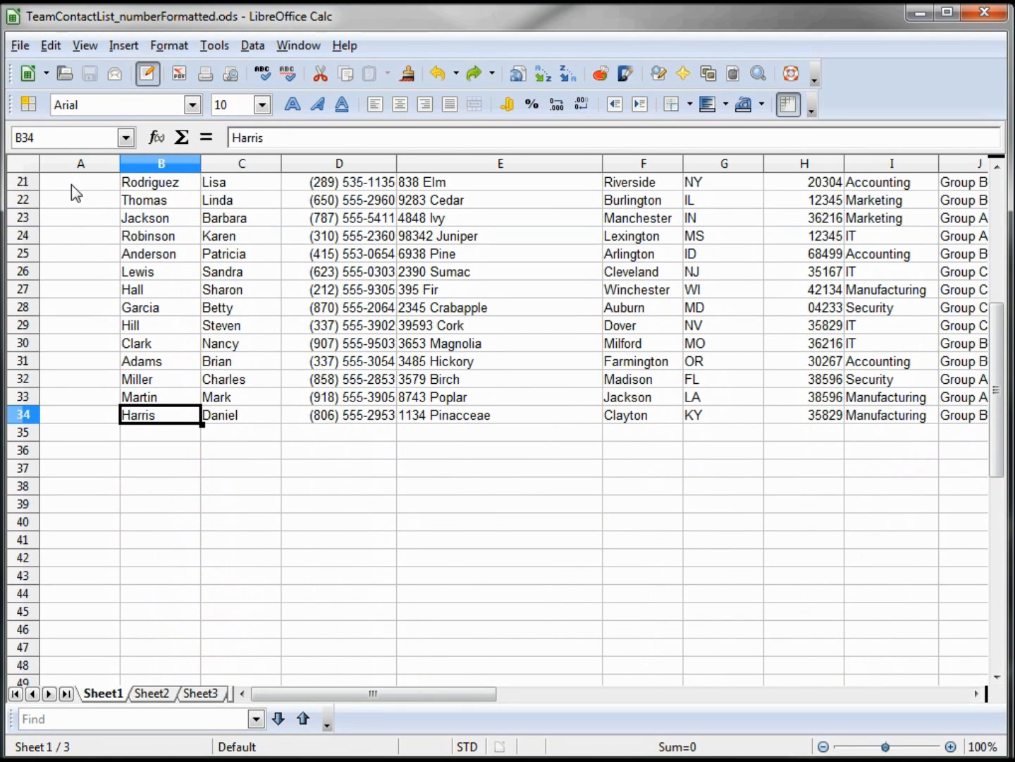
{"action": "key", "text": "ctrl+Down"}
{"action": "key", "text": "ctrl+Up"}
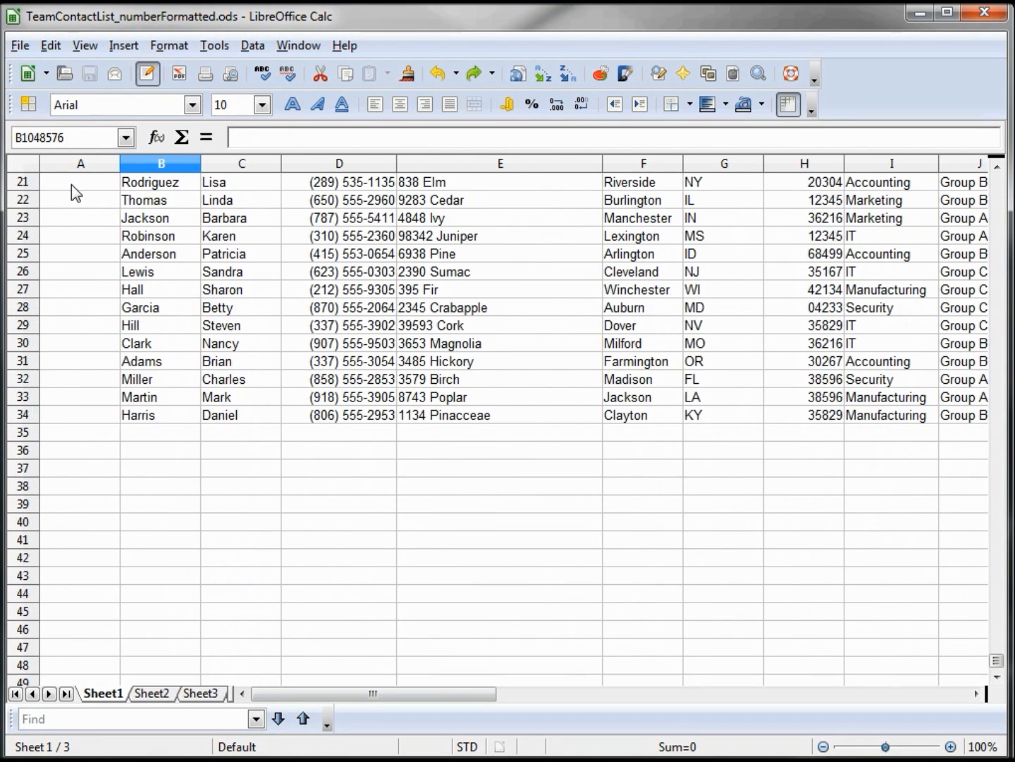
- Jump along the table's edges from B34 to J34, up to J4, and back to B4
{"action": "key", "text": "ctrl+Right"}
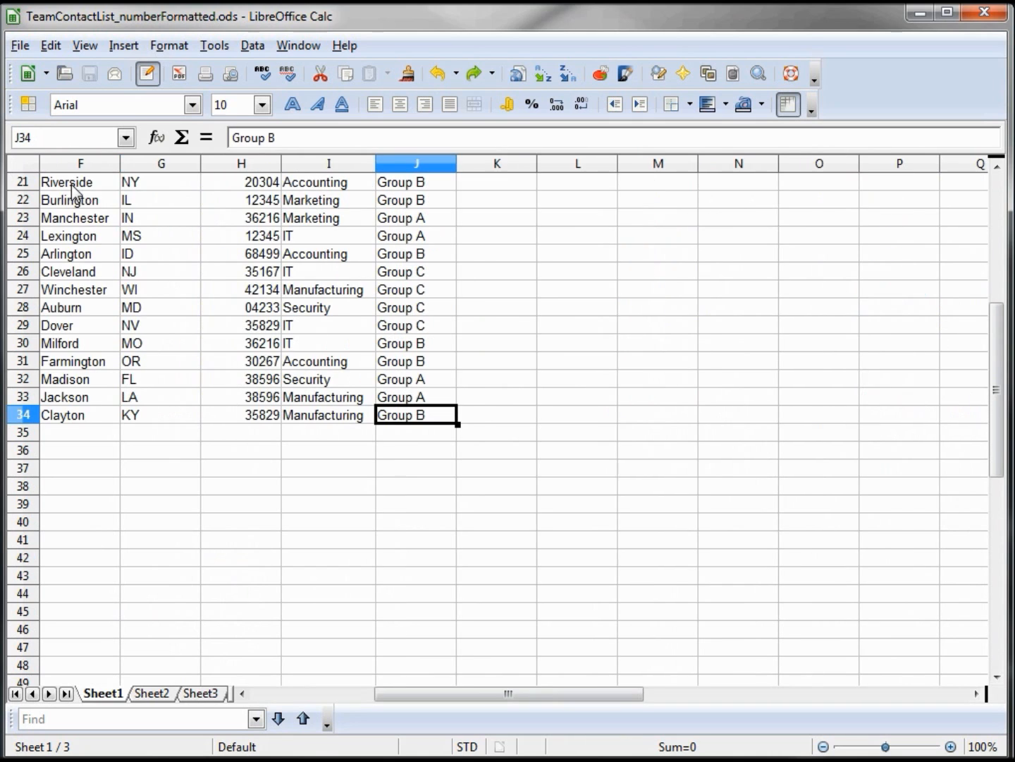
{"action": "key", "text": "ctrl+Up"}
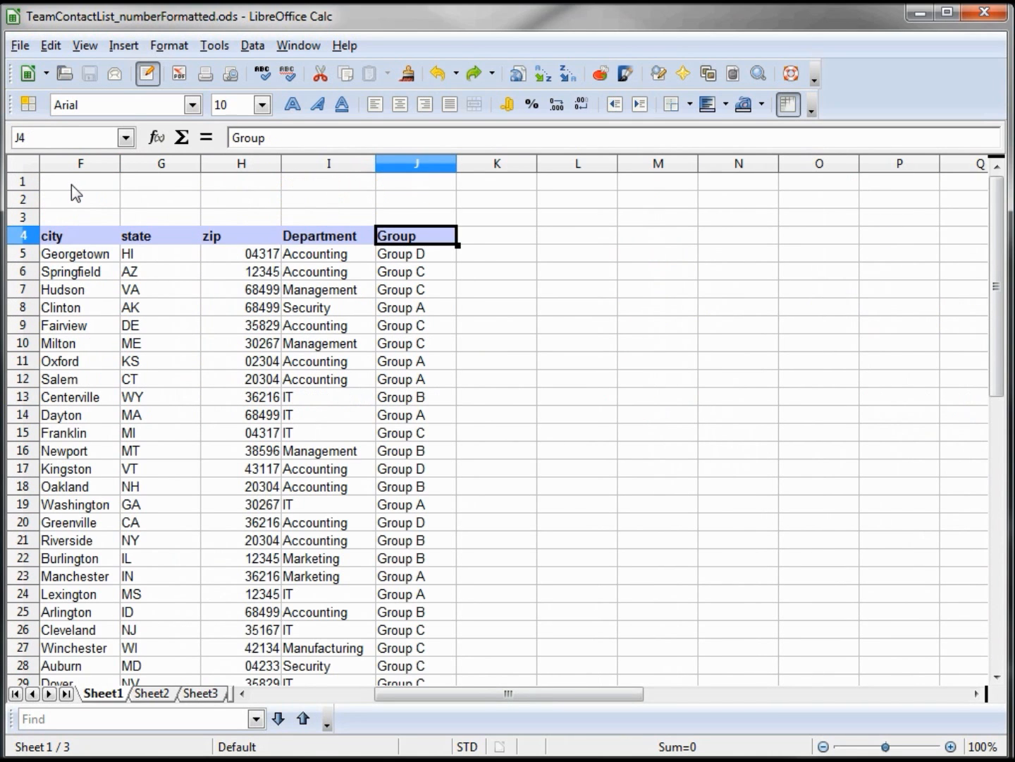
{"action": "key", "text": "ctrl+Left"}
- Move cell by cell through the name columns from header B4 down to C10
{"action": "key", "text": "Right"}
{"action": "key", "text": "Left"}
{"action": "key", "text": "Down"}
{"action": "key", "text": "Down"}
{"action": "key", "text": "Down"}
{"action": "key", "text": "Down"}
{"action": "key", "text": "Down"}
{"action": "key", "text": "Down"}
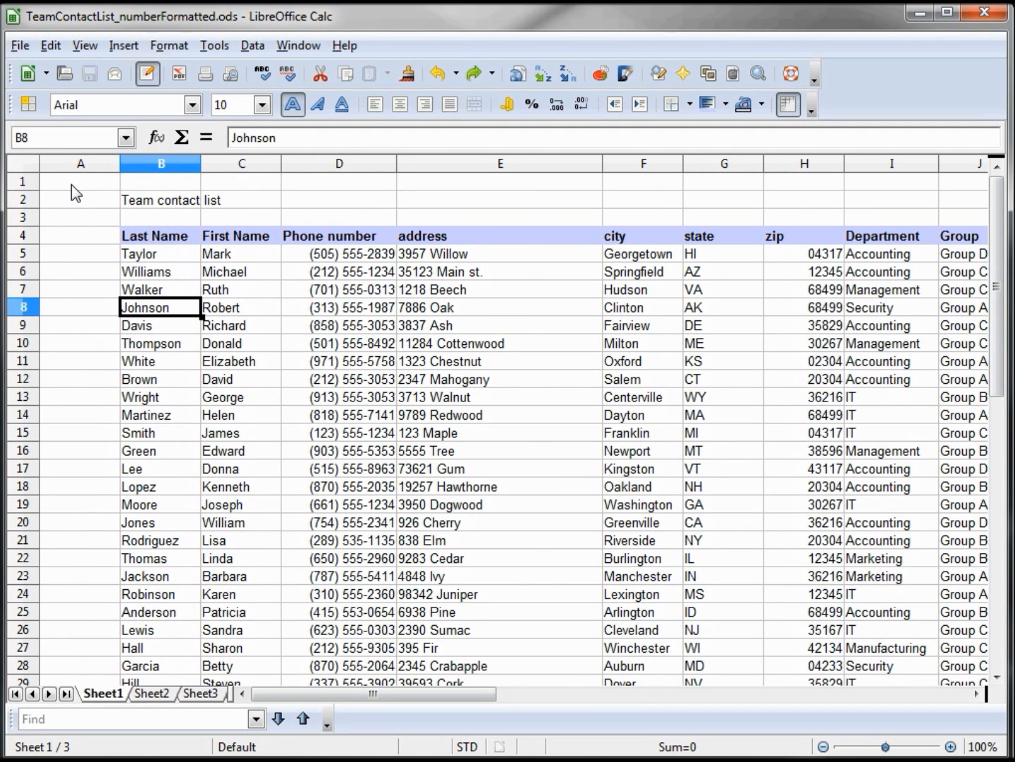
{"action": "key", "text": "Right"}
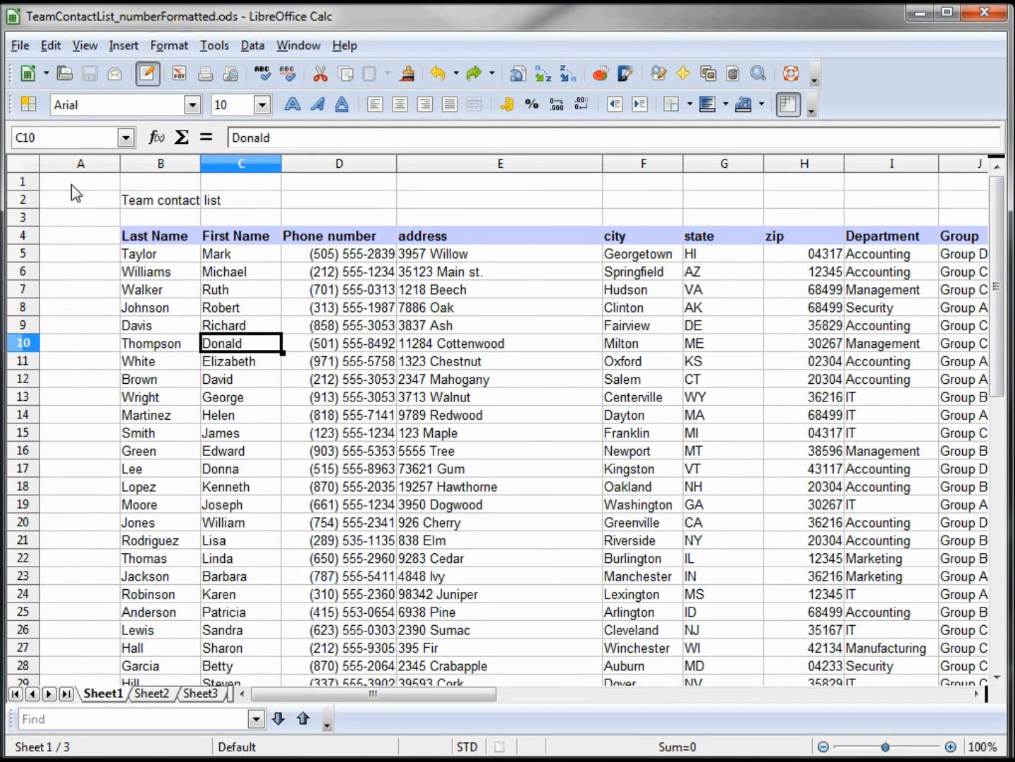
- Sort the contact list in ascending order by Last Name, repeat the sort, and review the sorted range down to row 34
{"action": "left_click", "coordinate": [152, 291]}
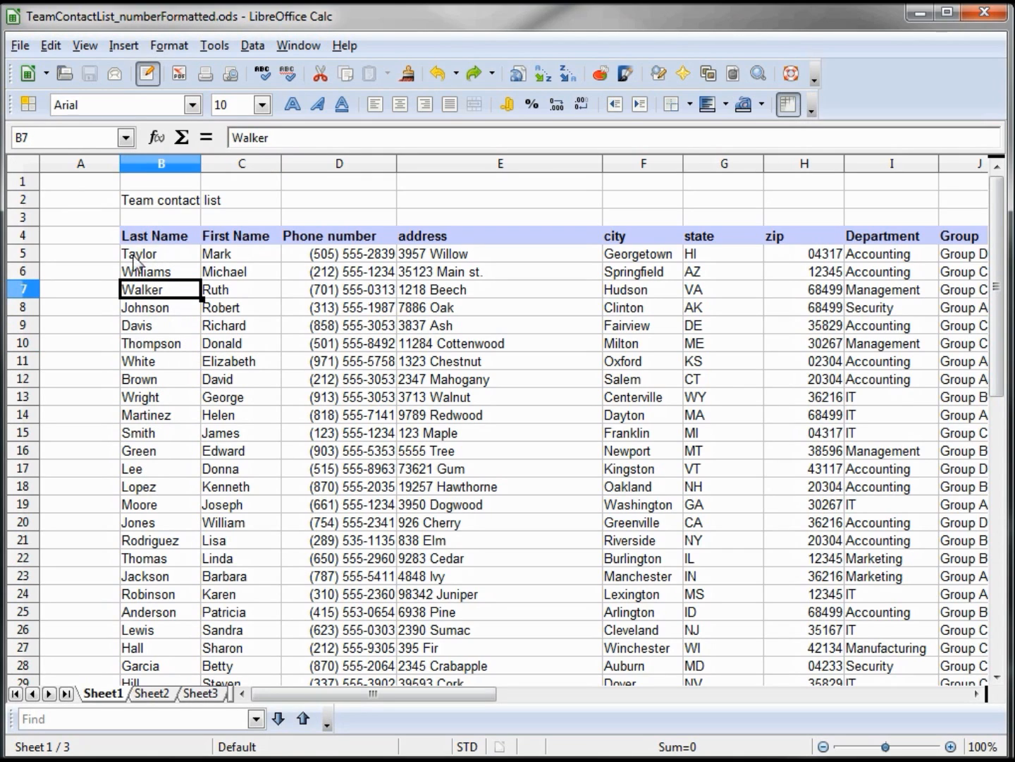
{"action": "left_click", "coordinate": [542, 76]}
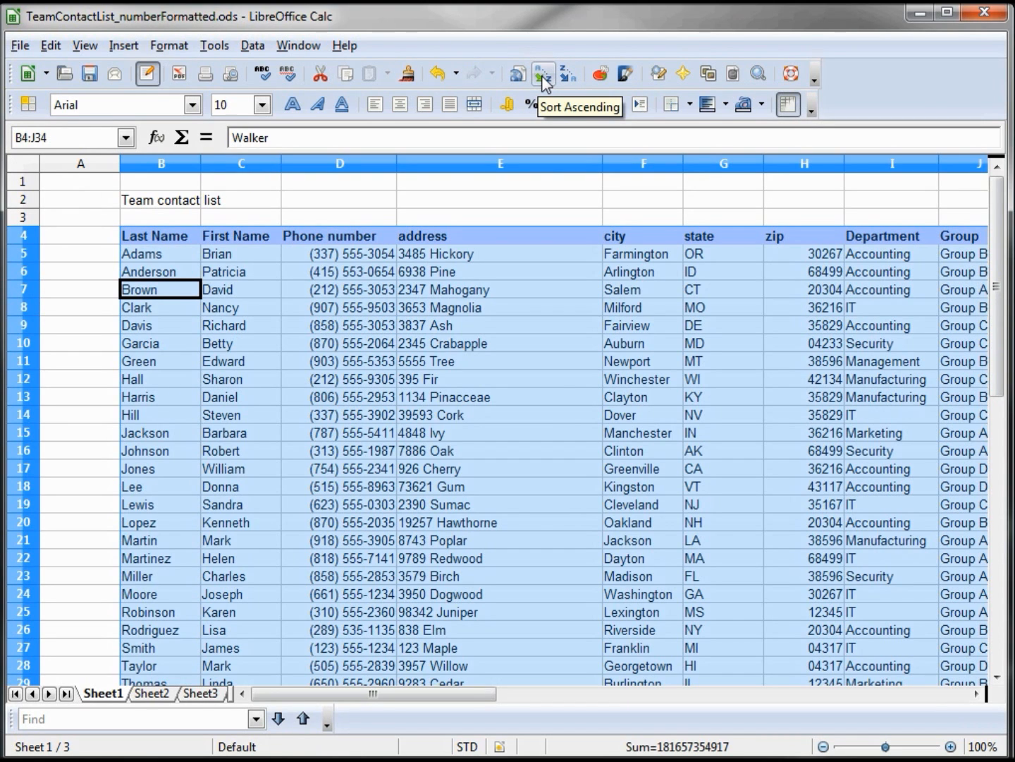
{"action": "left_click", "coordinate": [105, 257]}
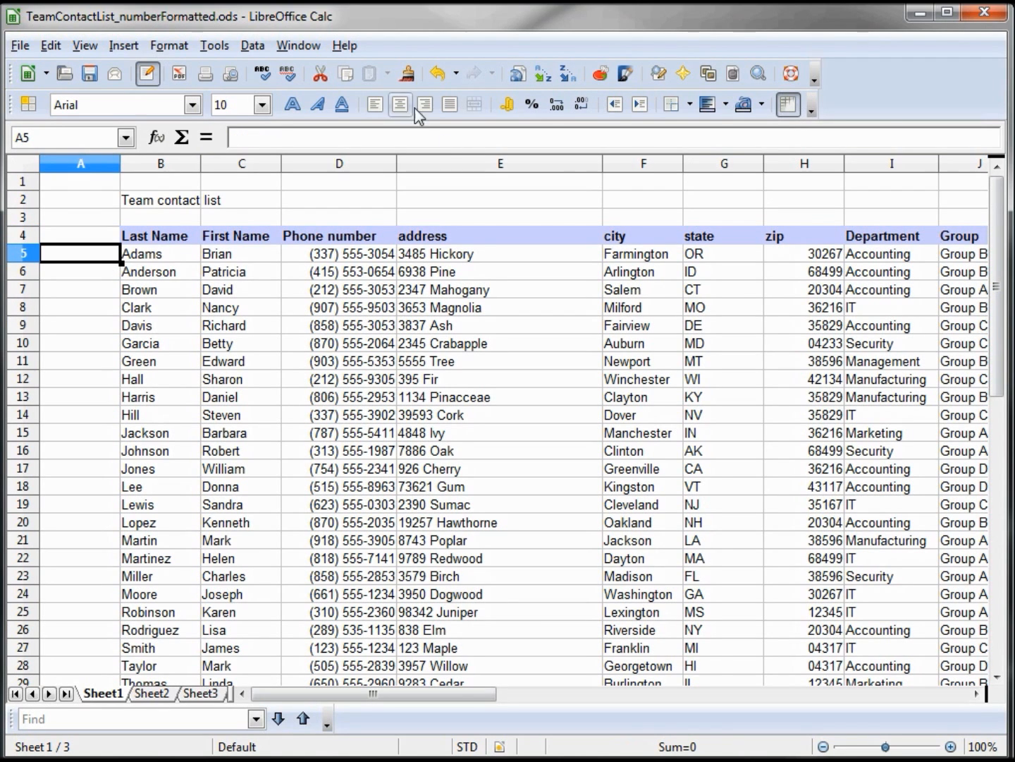
{"action": "left_click", "coordinate": [166, 288]}
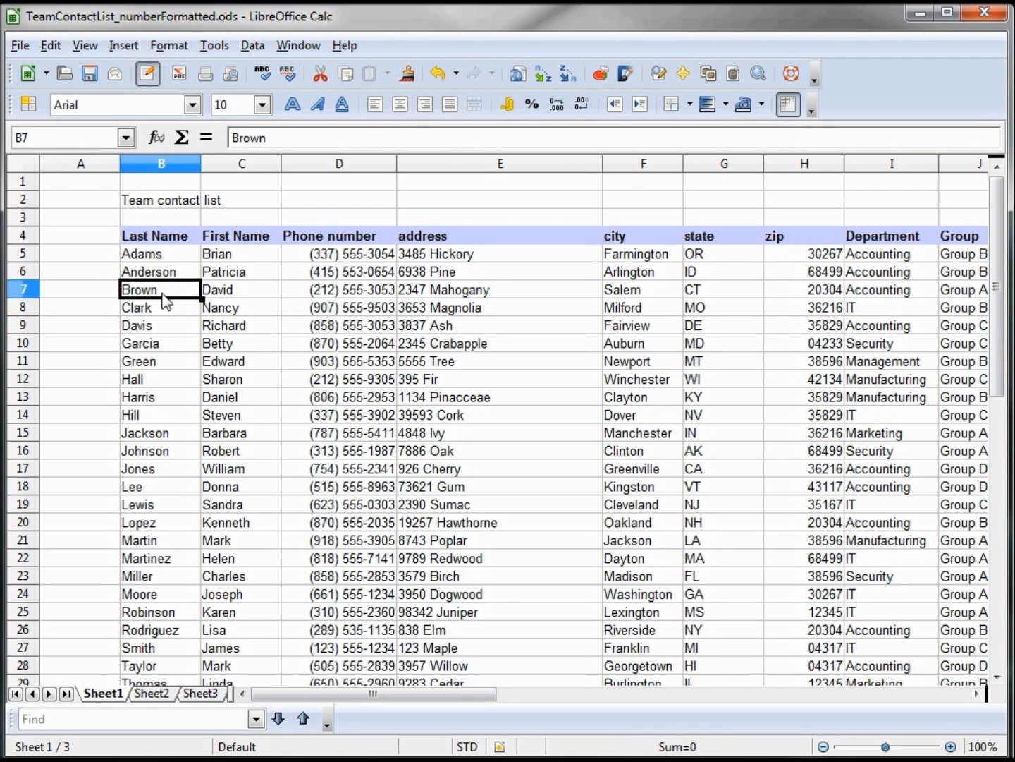
{"action": "left_click", "coordinate": [540, 75]}
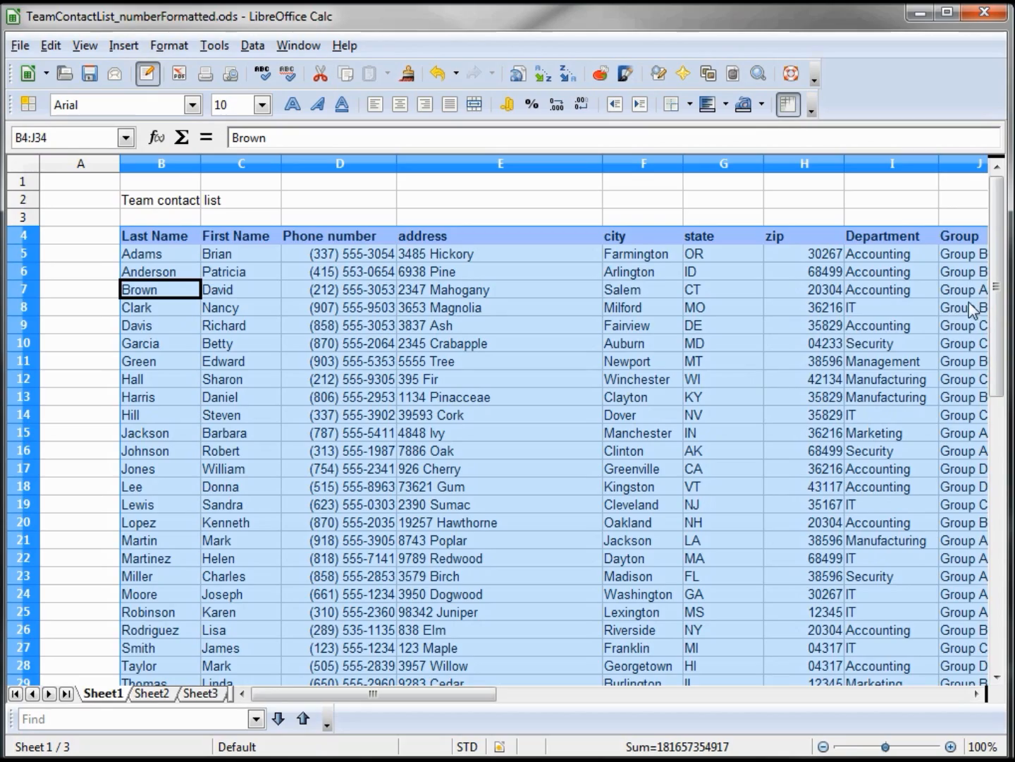
{"action": "left_click_drag", "start_coordinate": [997, 311], "coordinate": [997, 365]}
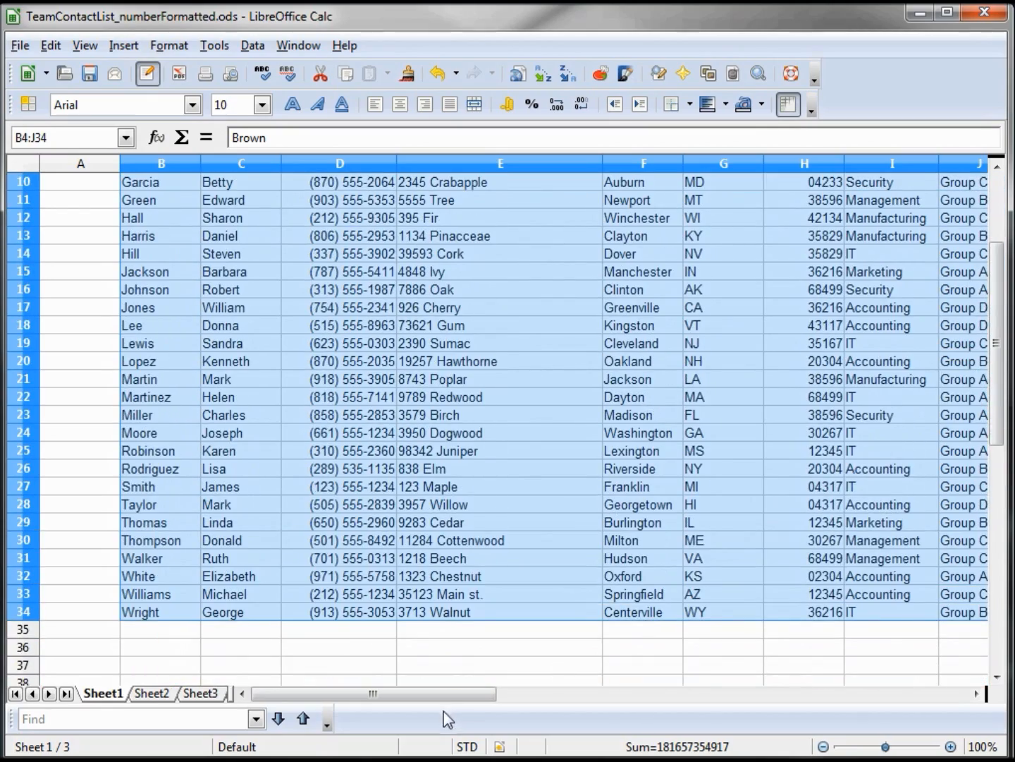
{"action": "left_click_drag", "start_coordinate": [461, 700], "coordinate": [410, 708]}
{"action": "scroll", "coordinate": [163, 198], "scroll_direction": "up", "scroll_amount": 3}
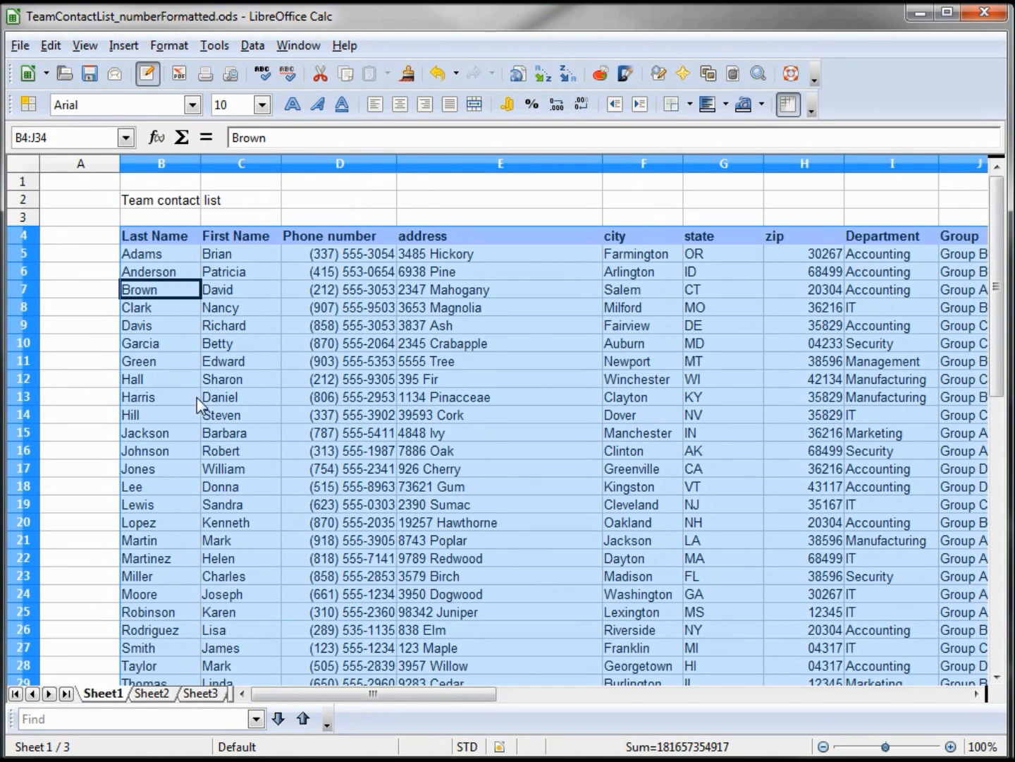
{"action": "left_click", "coordinate": [185, 433]}
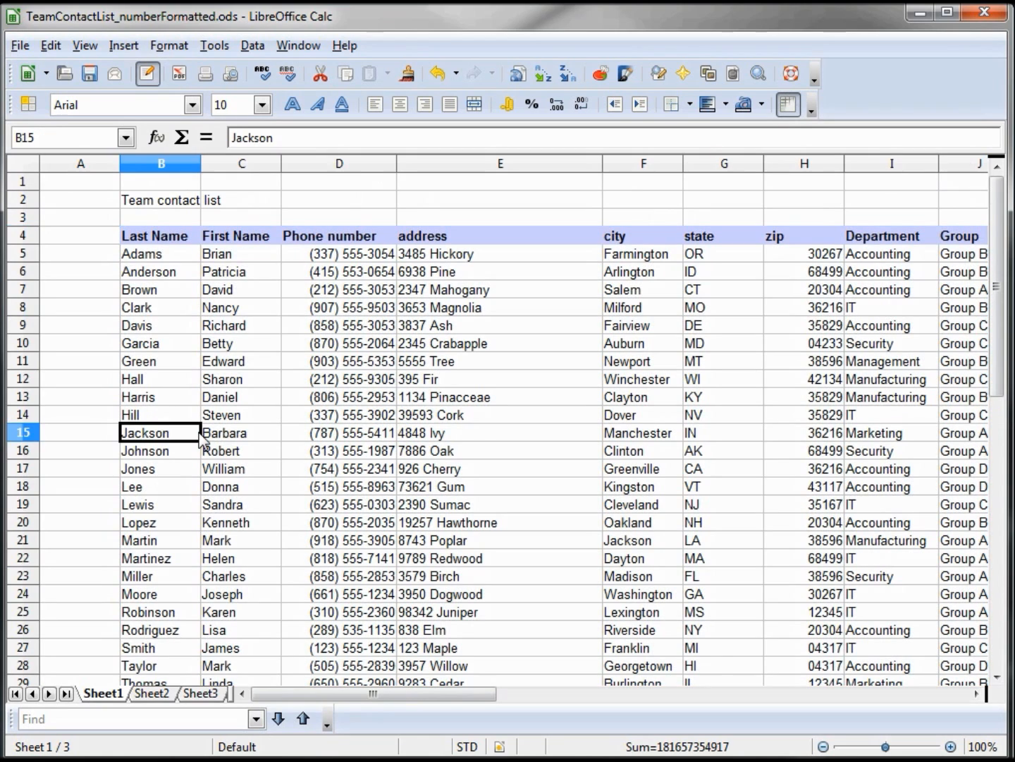
- Insert an empty row at row 17 of the contact list
{"action": "left_click", "coordinate": [23, 468]}
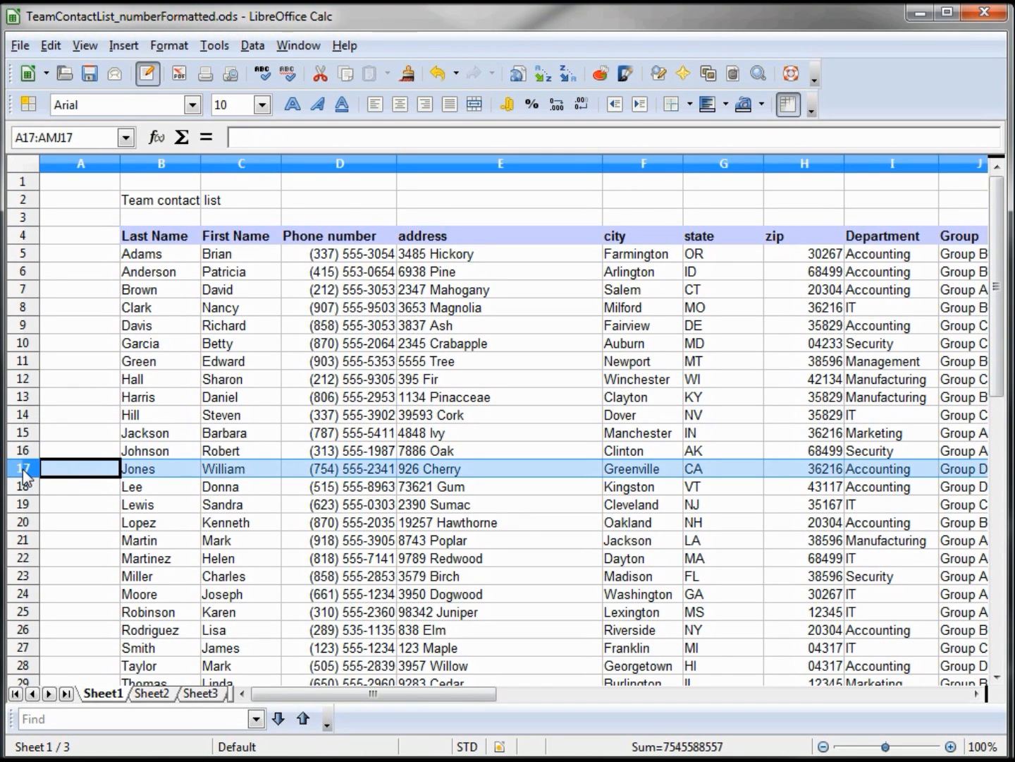
{"action": "right_click", "coordinate": [22, 469]}
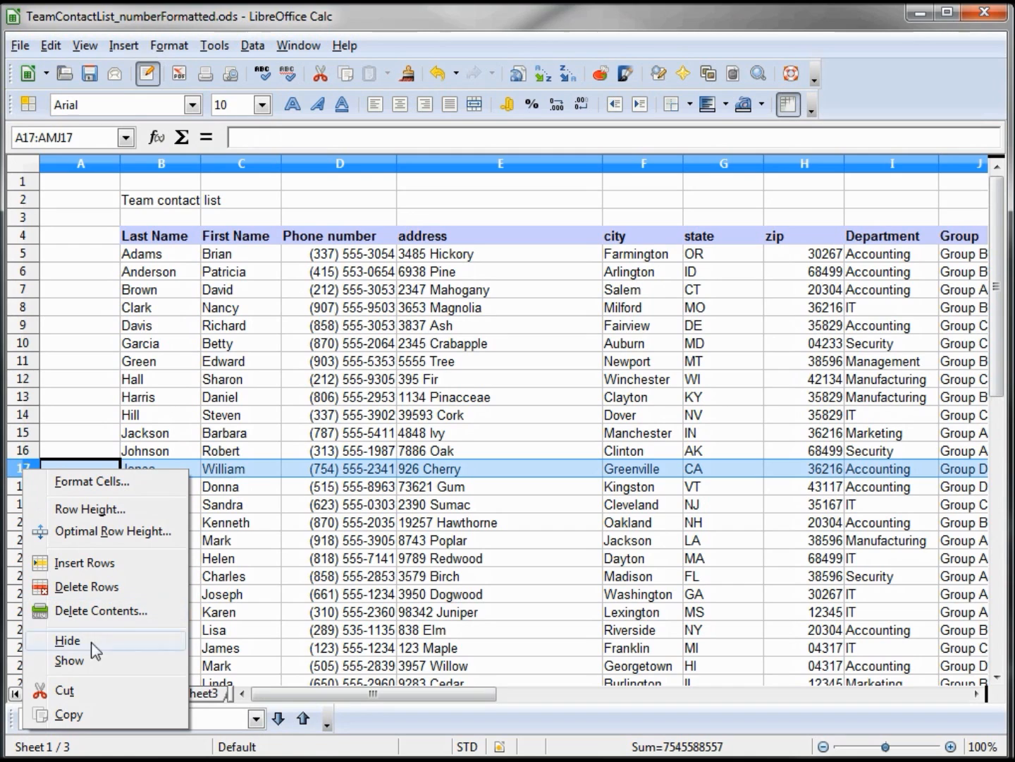
{"action": "left_click", "coordinate": [84, 562]}
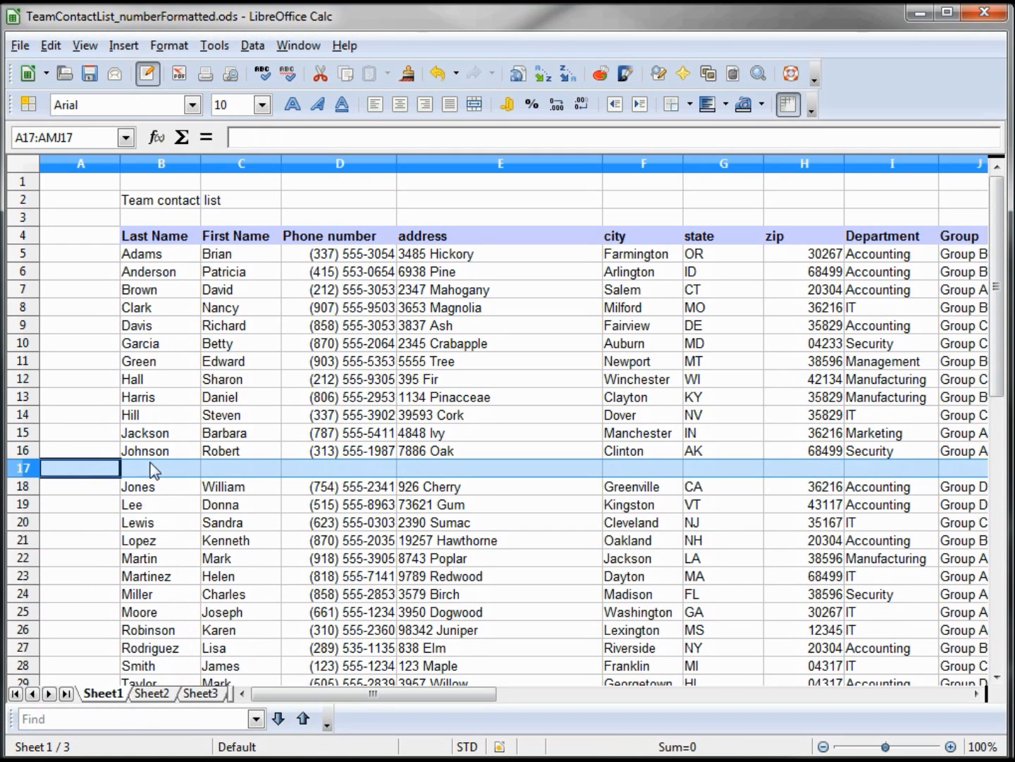
- Sort the block above the empty row in descending order by First Name
{"action": "left_click", "coordinate": [156, 471]}
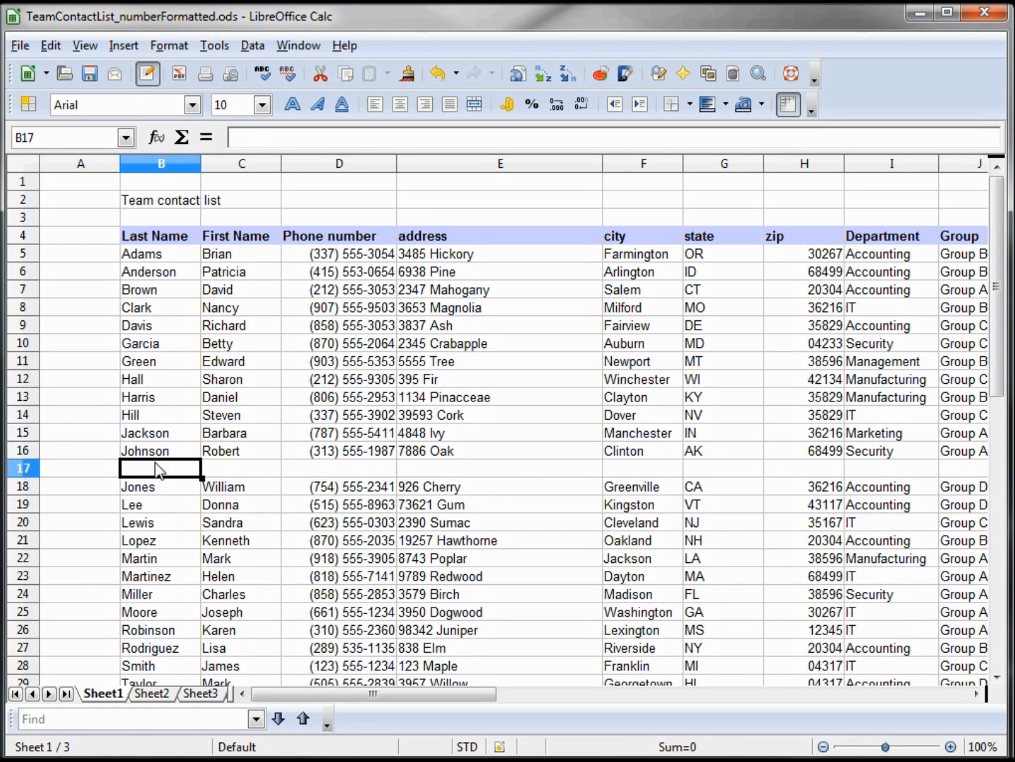
{"action": "left_click", "coordinate": [220, 258]}
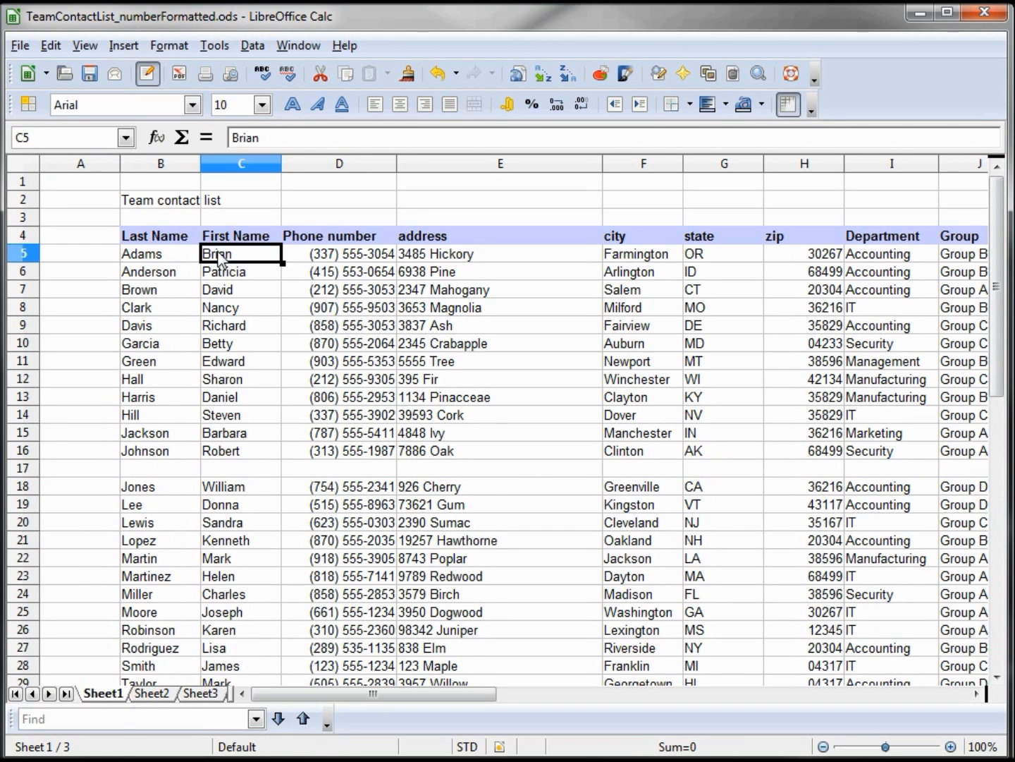
{"action": "left_click", "coordinate": [569, 78]}
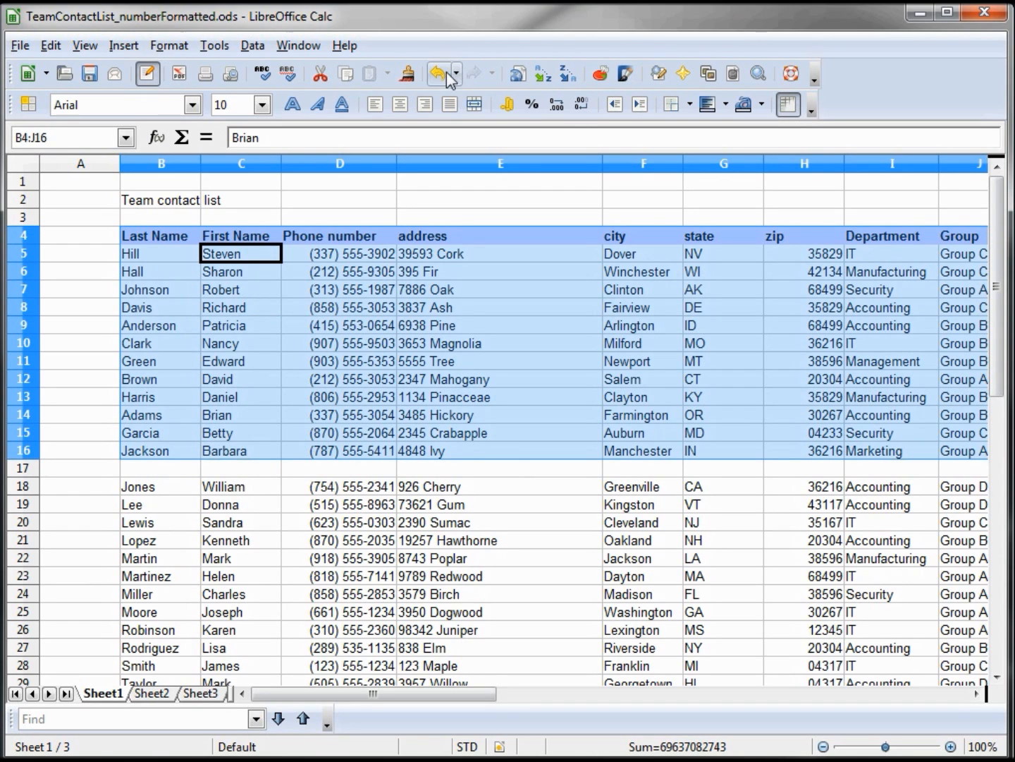
- Delete the empty row 17 from the contact list
{"action": "left_click", "coordinate": [22, 469]}
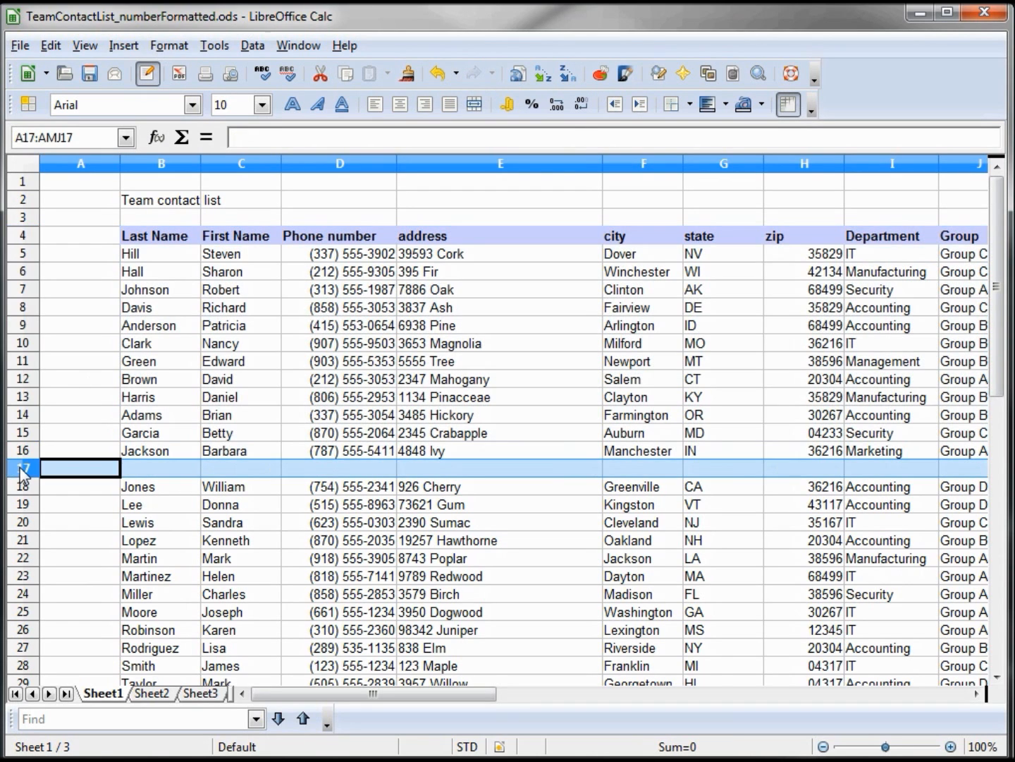
{"action": "right_click", "coordinate": [22, 469]}
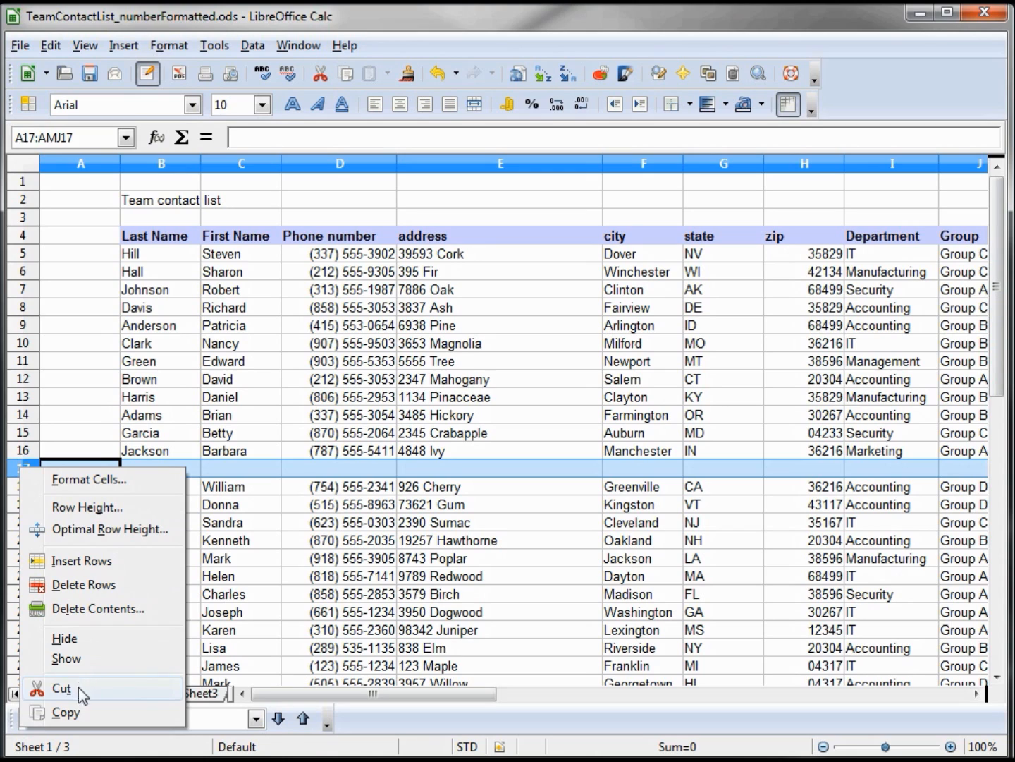
{"action": "left_click", "coordinate": [88, 585]}
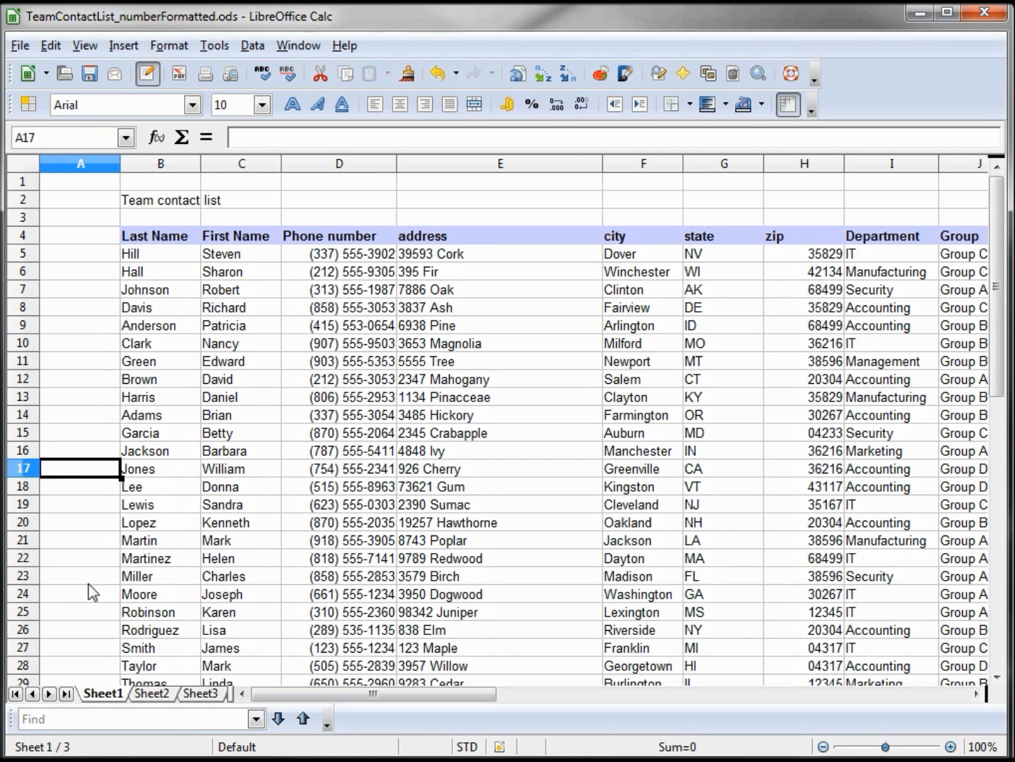
{"action": "left_click", "coordinate": [212, 469]}
- Sort the whole contact list in ascending order by First Name and check it down to row 34
{"action": "left_click", "coordinate": [239, 273]}
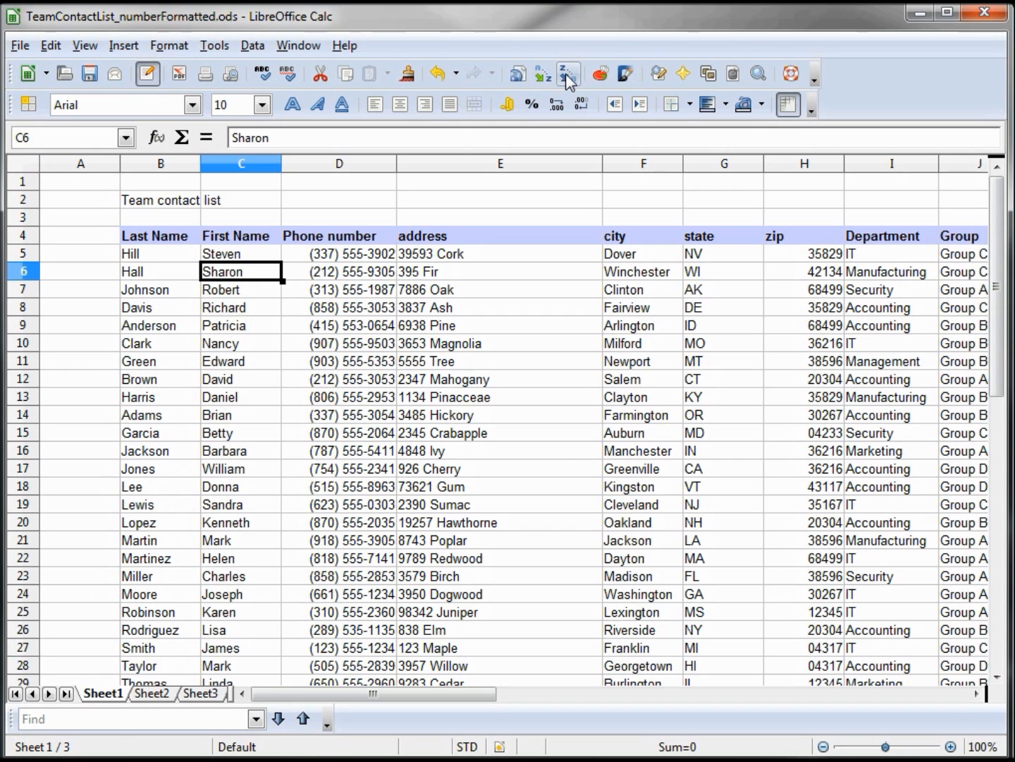
{"action": "left_click", "coordinate": [544, 76]}
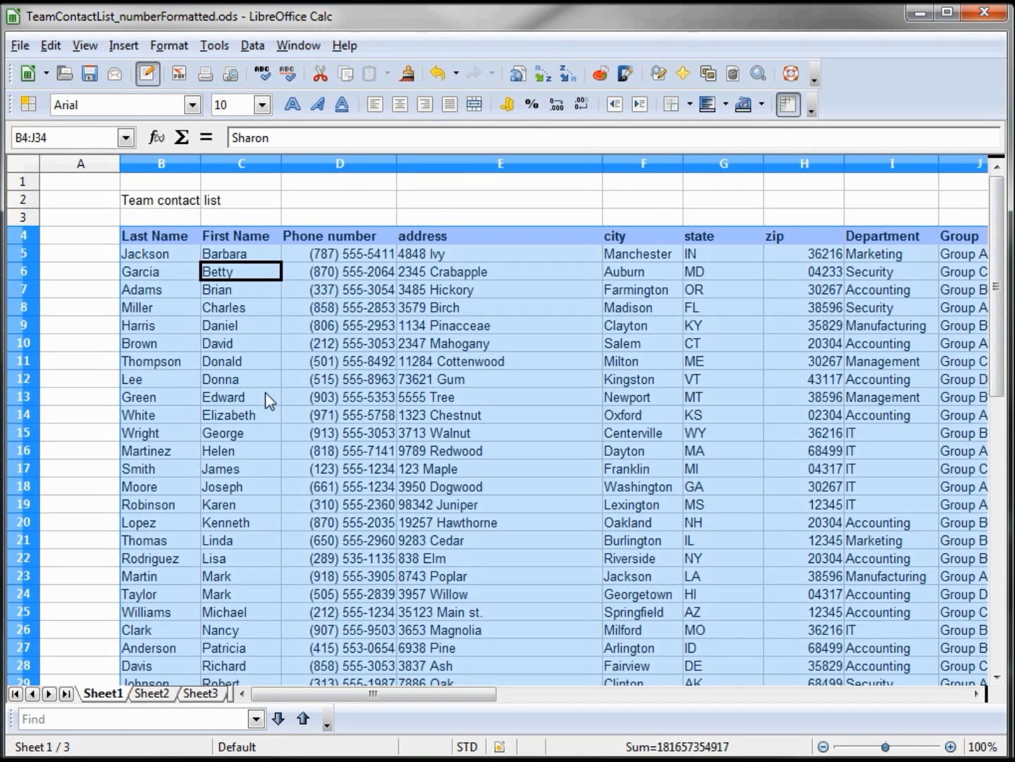
{"action": "scroll", "coordinate": [259, 472], "scroll_direction": "down", "scroll_amount": 3}
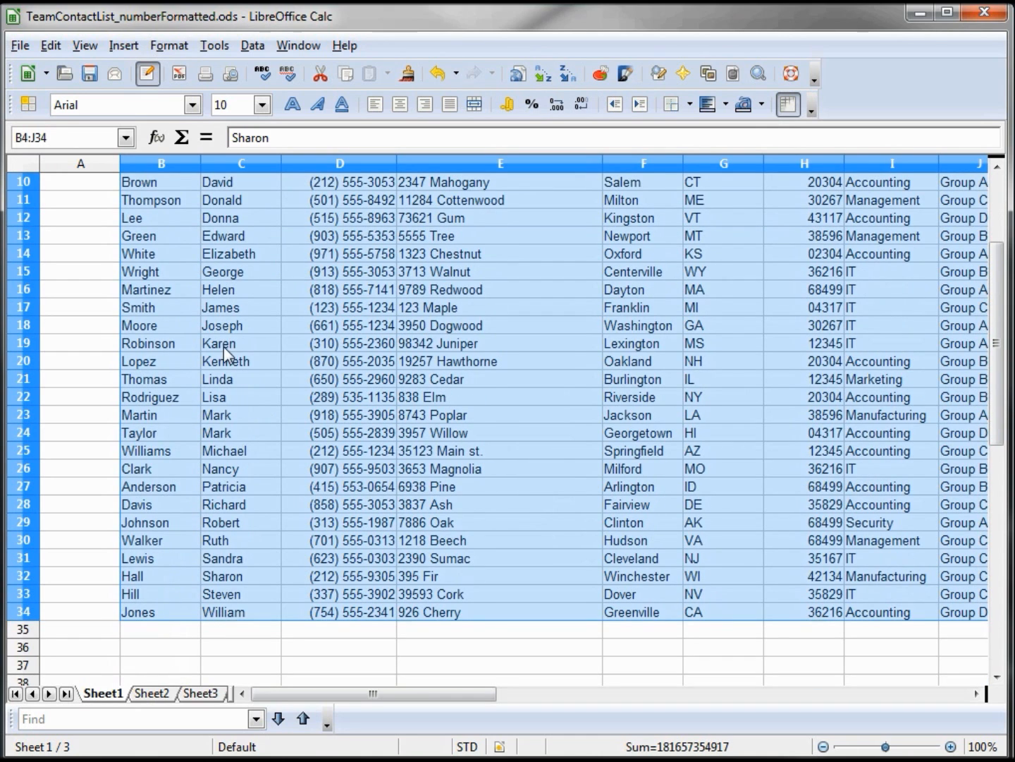
- Clear the first name in cell C15
{"action": "scroll", "coordinate": [223, 347], "scroll_direction": "up", "scroll_amount": 1}
{"action": "left_click", "coordinate": [231, 328]}
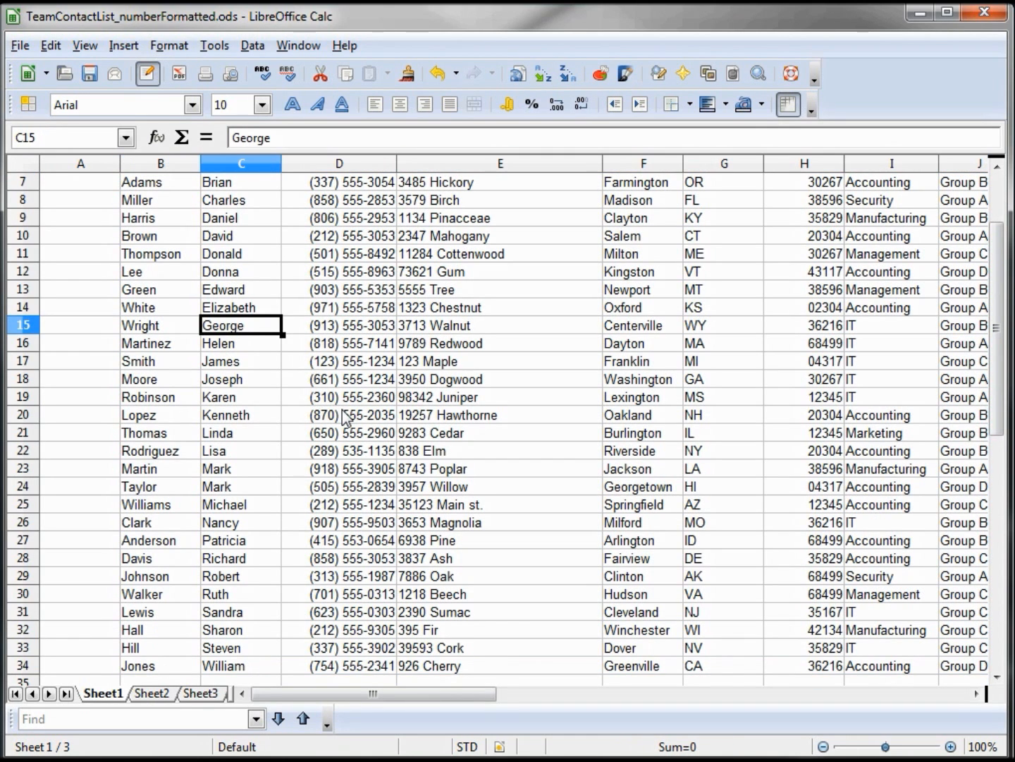
{"action": "key", "text": "BackSpace"}
{"action": "key", "text": "Return"}
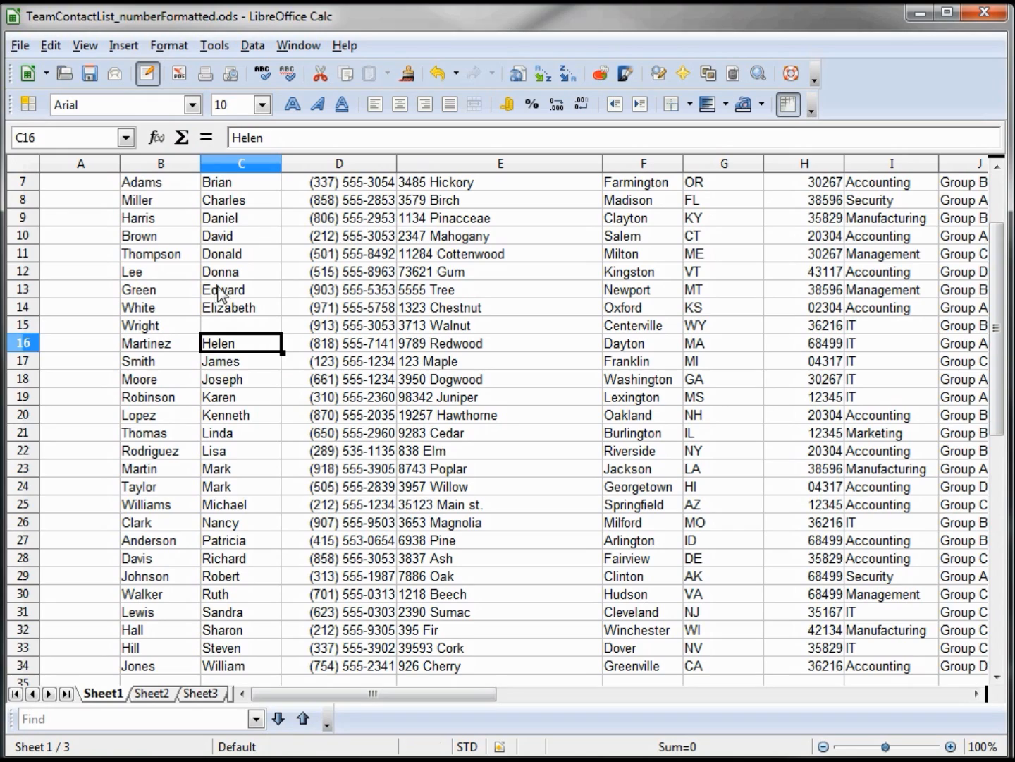
- Sort the list with the missing first name in ascending order by First Name and review the whole range
{"action": "left_click", "coordinate": [220, 235]}
{"action": "left_click", "coordinate": [544, 73]}
{"action": "scroll", "coordinate": [336, 373], "scroll_direction": "down", "scroll_amount": 2}
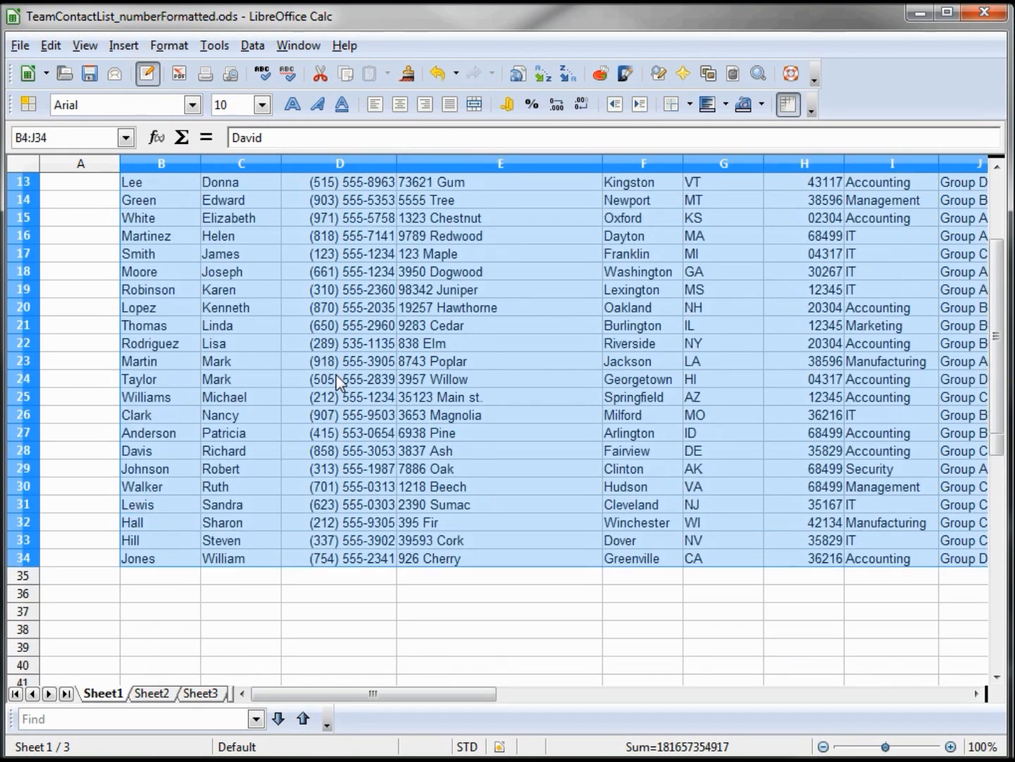
{"action": "scroll", "coordinate": [336, 374], "scroll_direction": "up", "scroll_amount": 4}
- Select the blank first name in cell C5, and undo both the last sort and the deletion of the name
{"action": "left_click", "coordinate": [238, 254]}
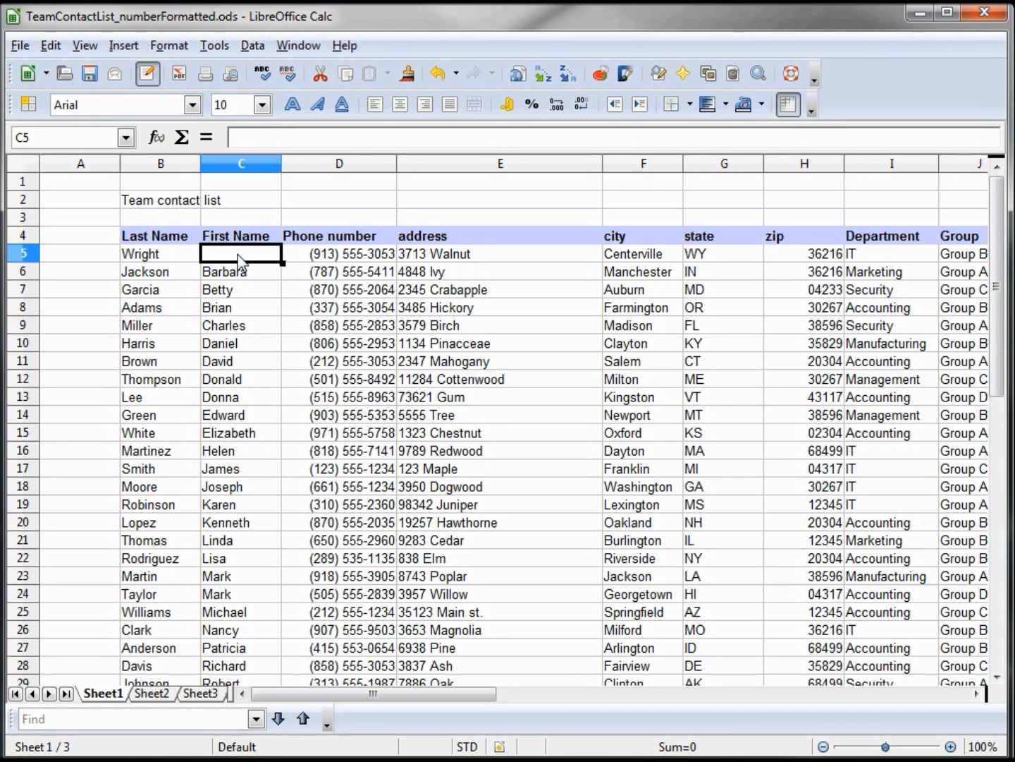
{"action": "left_click", "coordinate": [438, 72]}
{"action": "left_click", "coordinate": [438, 74]}
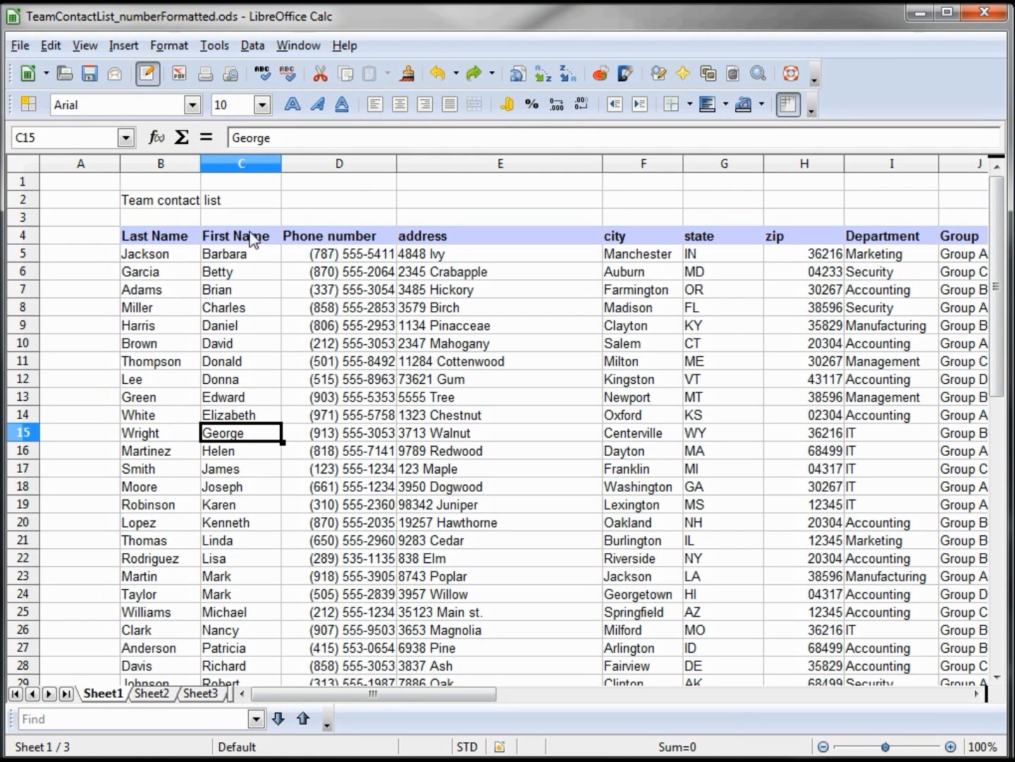
- Sort the restored contact list in ascending order by First Name and review it down to row 34
{"action": "left_click", "coordinate": [232, 276]}
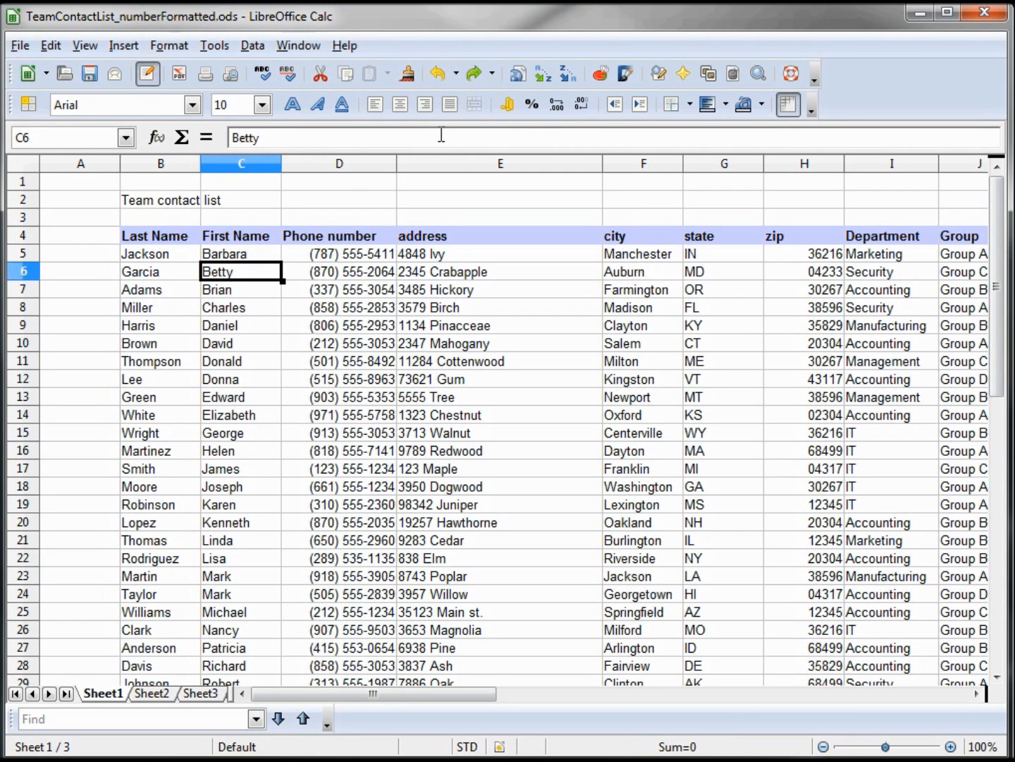
{"action": "left_click", "coordinate": [543, 73]}
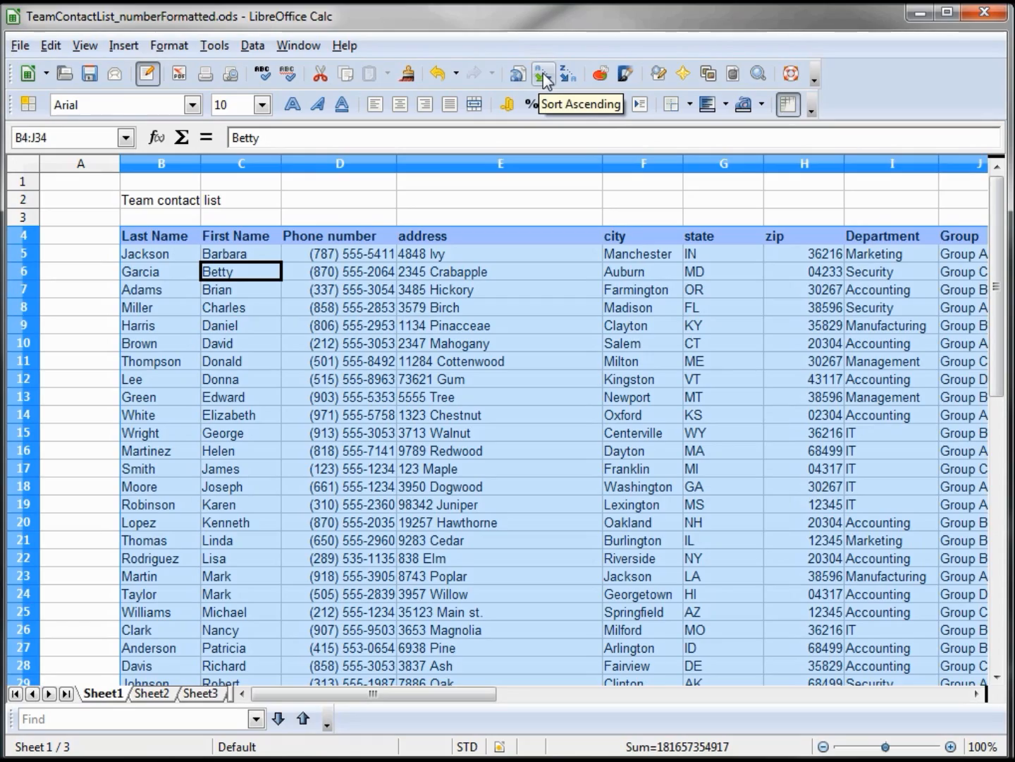
{"action": "left_click", "coordinate": [280, 343]}
{"action": "scroll", "coordinate": [279, 338], "scroll_direction": "down", "scroll_amount": 4}
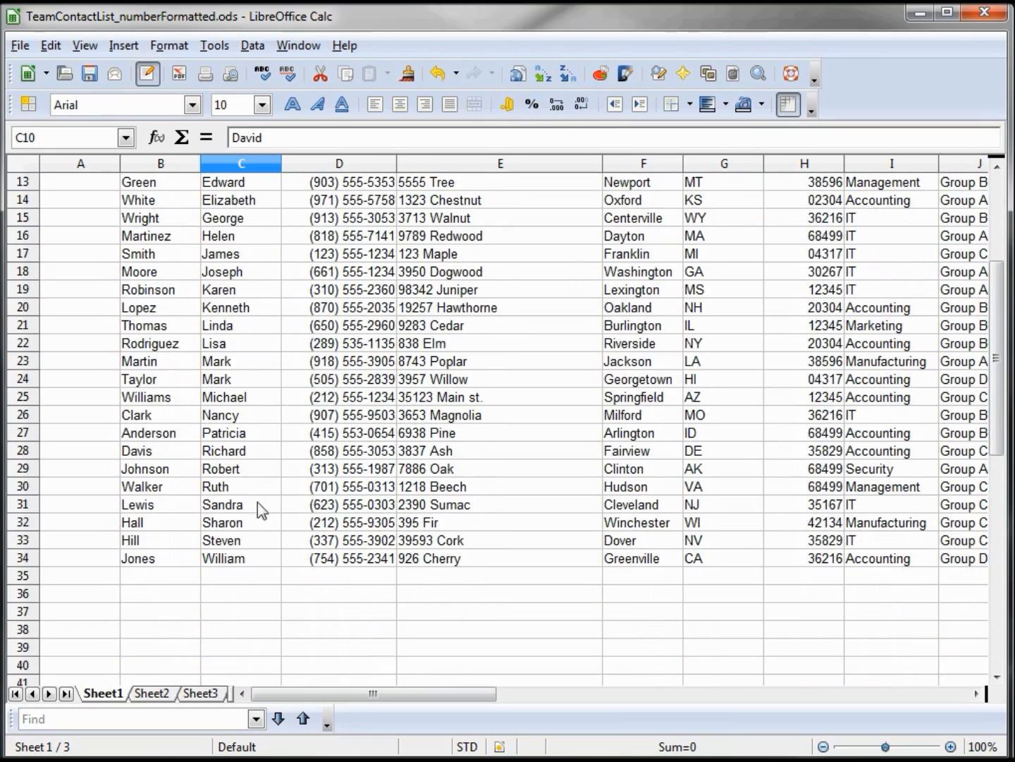
{"action": "scroll", "coordinate": [256, 502], "scroll_direction": "up", "scroll_amount": 4}
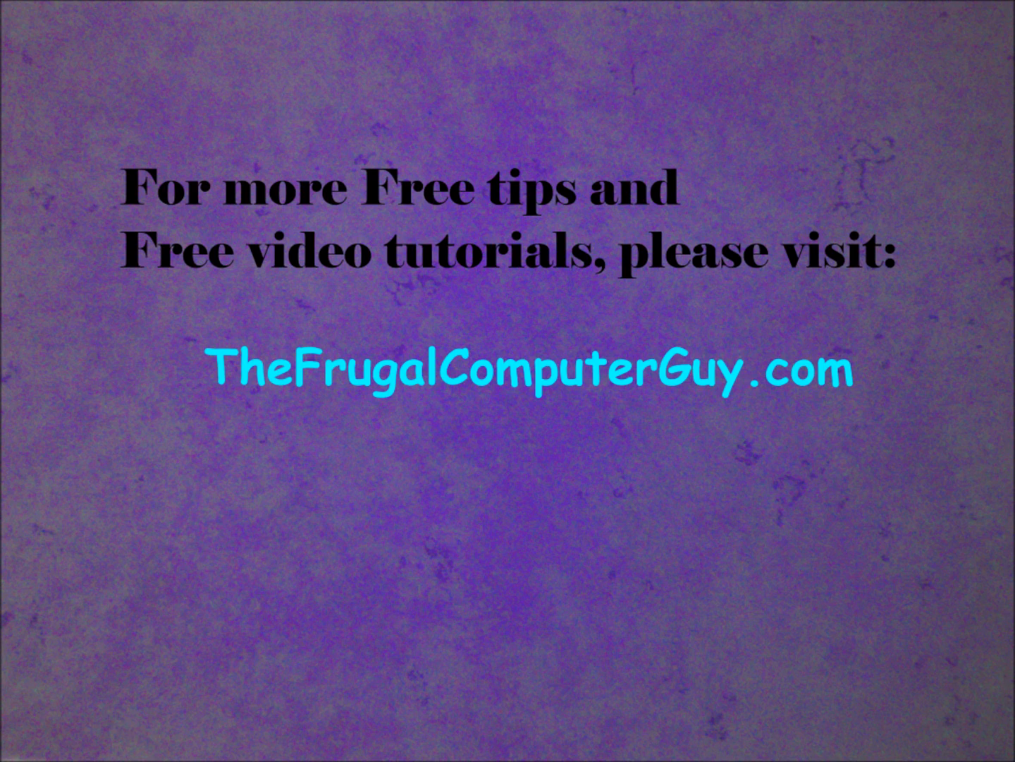